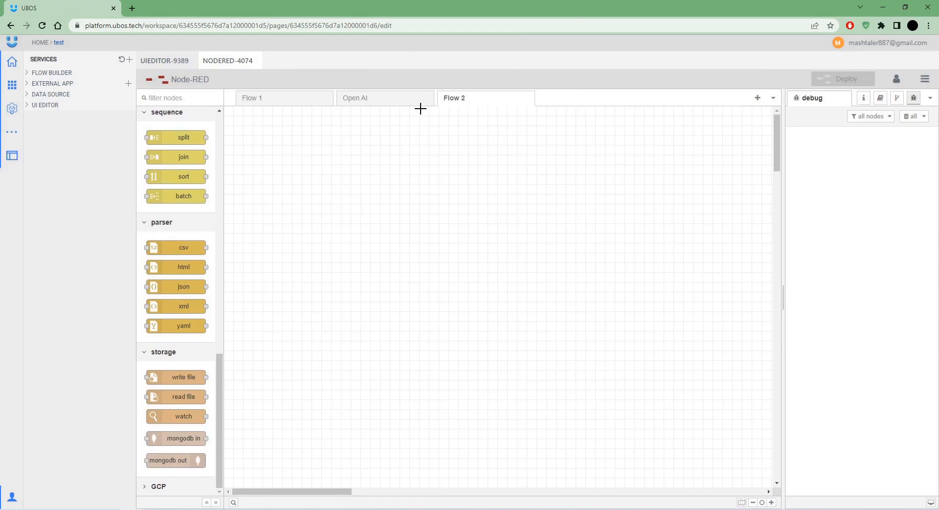
# Install the node-red-contrib-google-cloud package from the palette manager's Install tab.
pyautogui.click(925, 79)
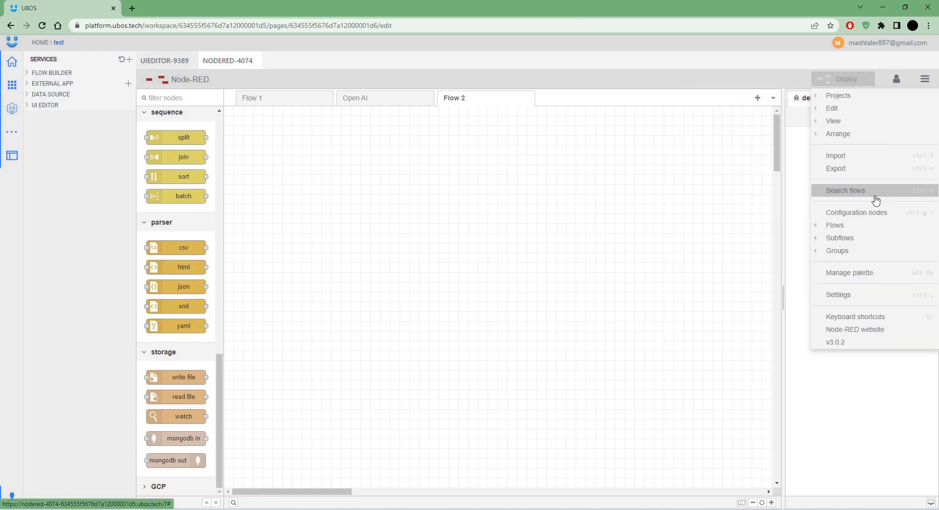
pyautogui.click(856, 282)
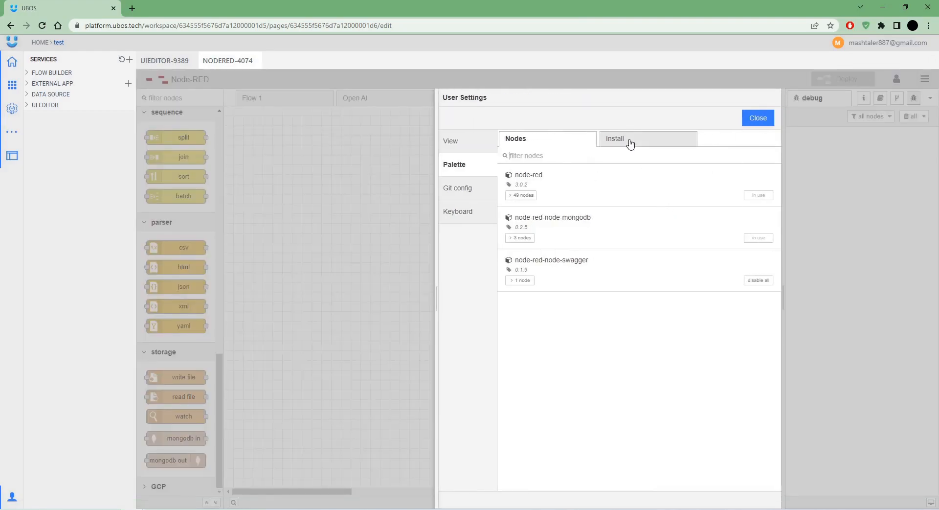
pyautogui.click(630, 142)
pyautogui.write('node-red-contrib-google-cloud')
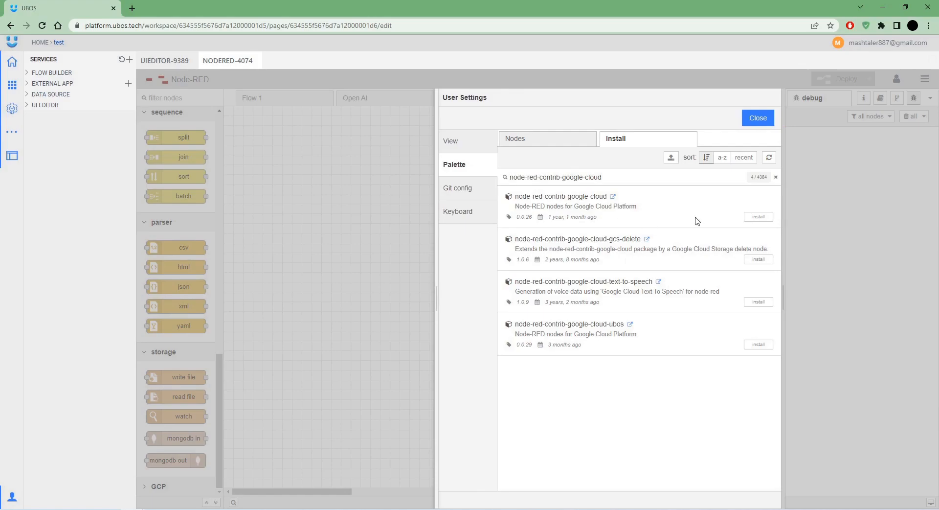
pyautogui.click(749, 216)
pyautogui.click(627, 134)
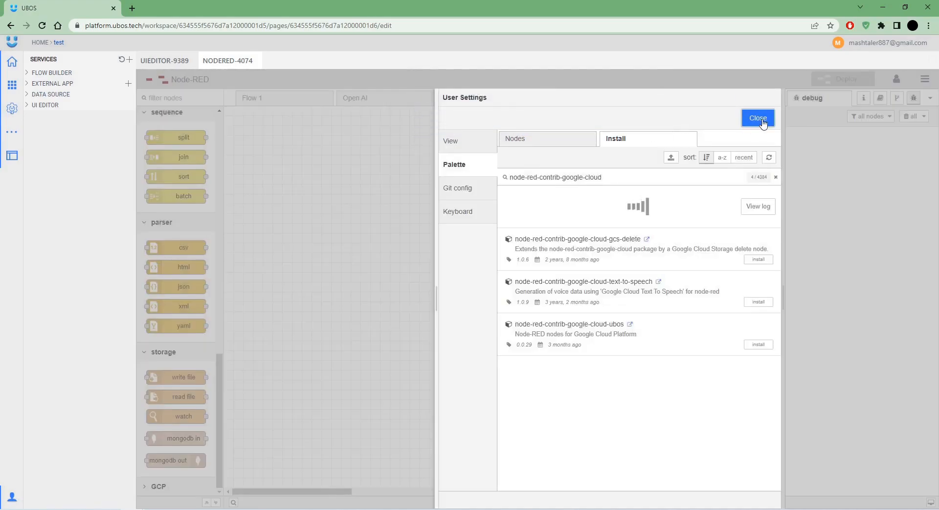
pyautogui.click(762, 120)
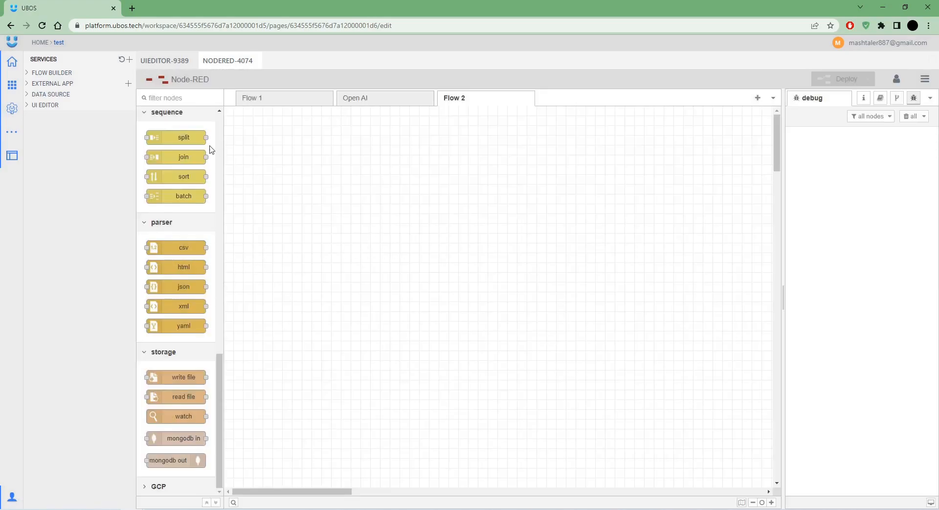
# In the UI Editor, drop a Container widget and stretch it to fill the page.
pyautogui.click(170, 61)
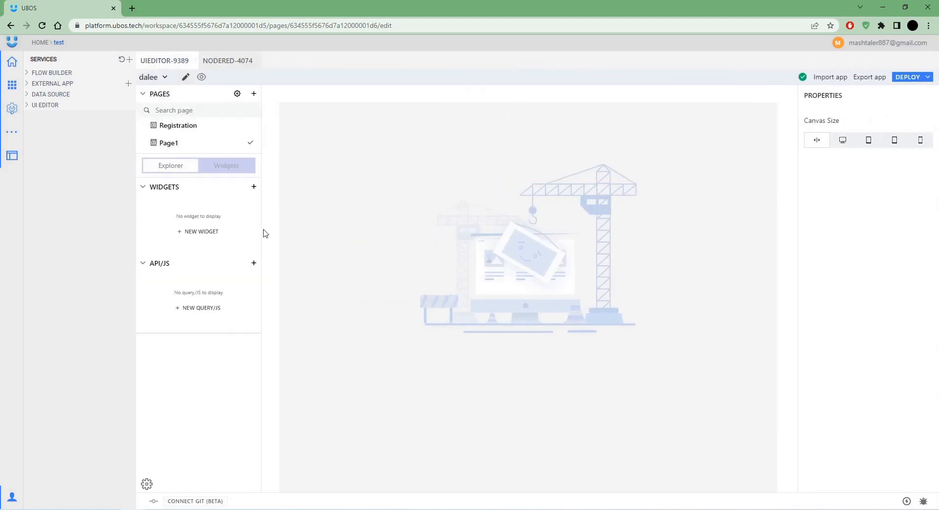
pyautogui.click(254, 188)
pyautogui.write('con')
pyautogui.moveTo(197, 276); pyautogui.dragTo(289, 113)
pyautogui.moveTo(467, 301); pyautogui.dragTo(774, 476)
# Drop a Text widget into the container and resize it toward the top-left.
pyautogui.doubleClick(179, 186)
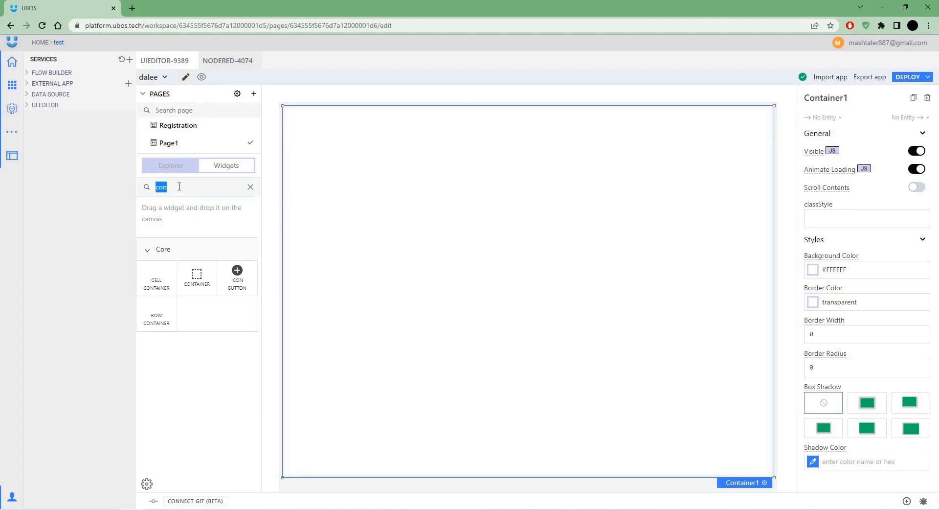
pyautogui.write('te')
pyautogui.moveTo(158, 350); pyautogui.dragTo(285, 143)
pyautogui.click(400, 134)
pyautogui.moveTo(415, 140); pyautogui.dragTo(498, 170)
pyautogui.moveTo(295, 119); pyautogui.dragTo(287, 110)
# Set the text widget to 'Text to speech', bold, at Heading 1 size.
pyautogui.click(844, 157)
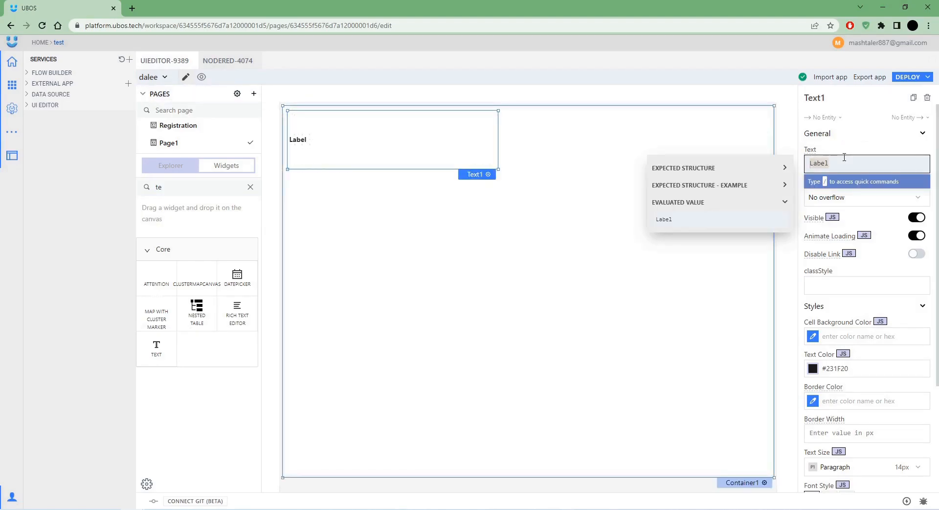
pyautogui.write('text to speech')
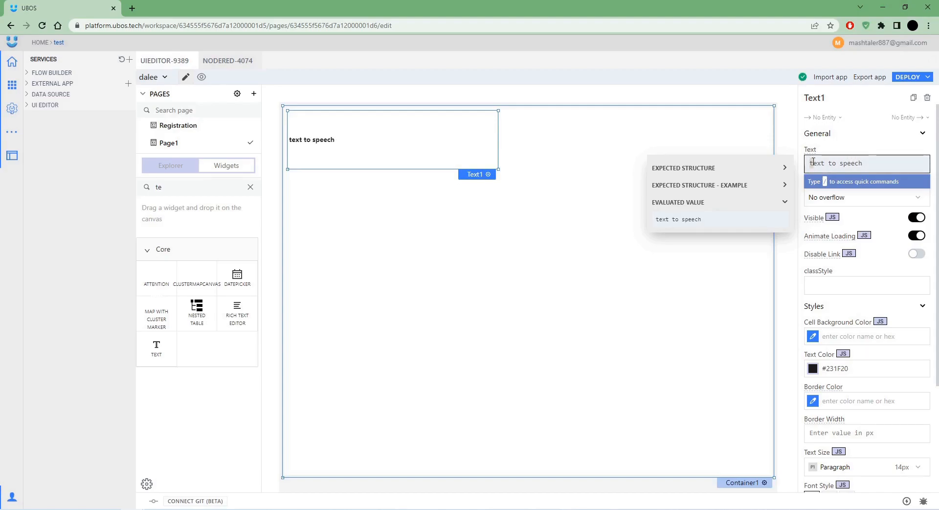
pyautogui.scroll(-3, 896, 409)
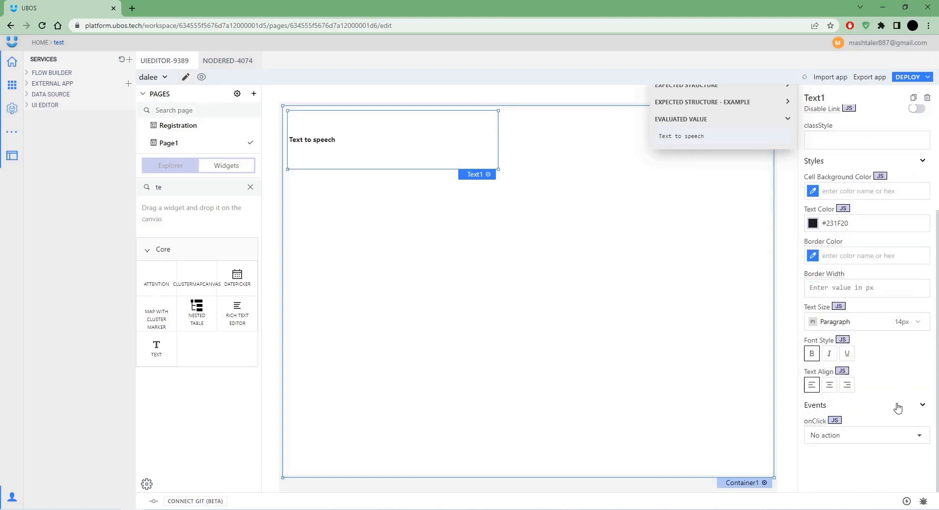
pyautogui.click(820, 360)
pyautogui.click(861, 321)
pyautogui.click(832, 347)
pyautogui.click(816, 357)
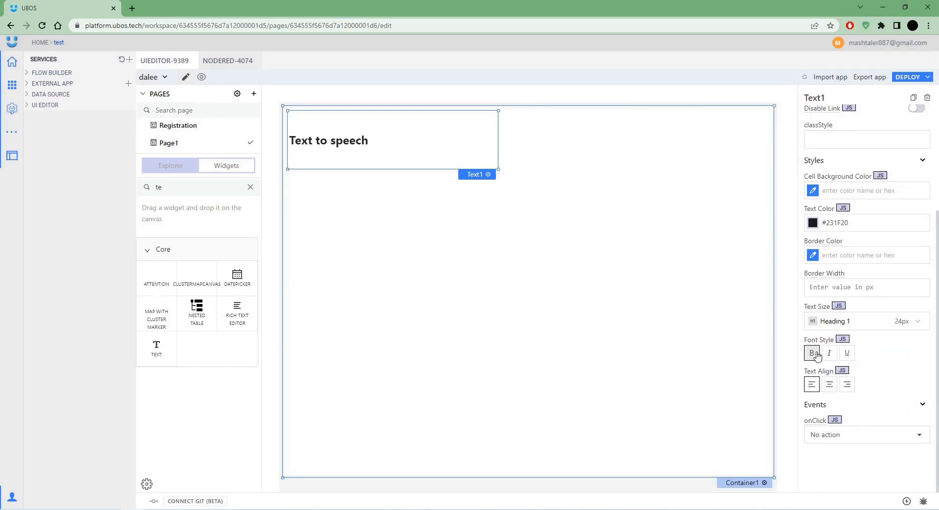
pyautogui.doubleClick(176, 189)
# Place an Image widget at the container's top right with the pasted base64 text-to-speech illustration.
pyautogui.write('im')
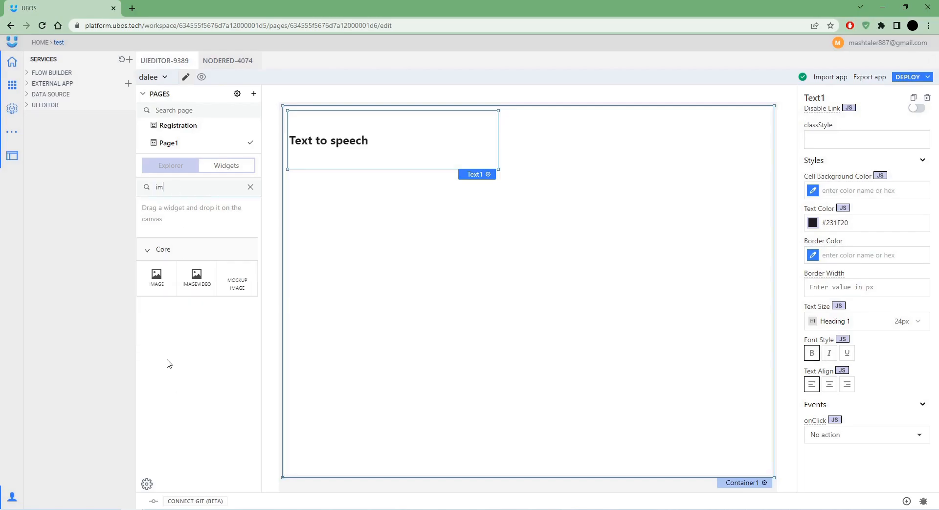
pyautogui.moveTo(289, 285); pyautogui.dragTo(685, 119)
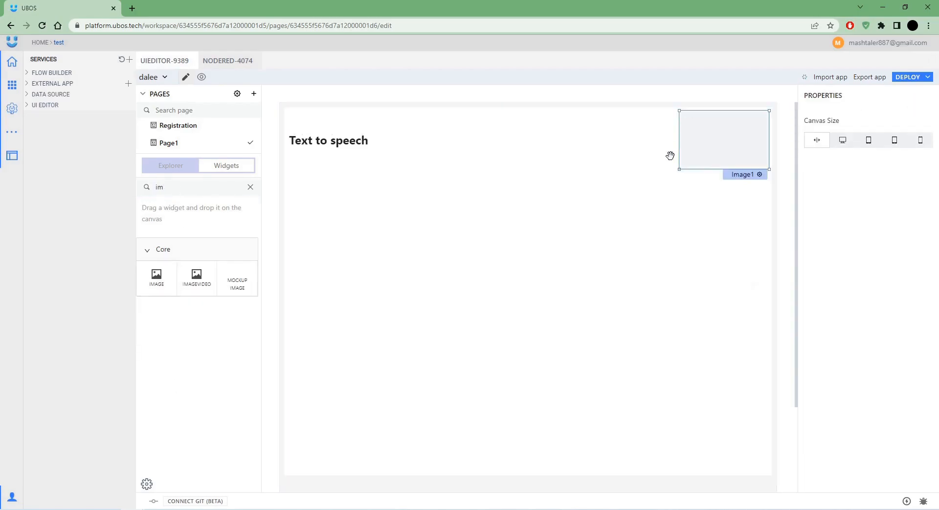
pyautogui.moveTo(679, 167); pyautogui.dragTo(649, 162)
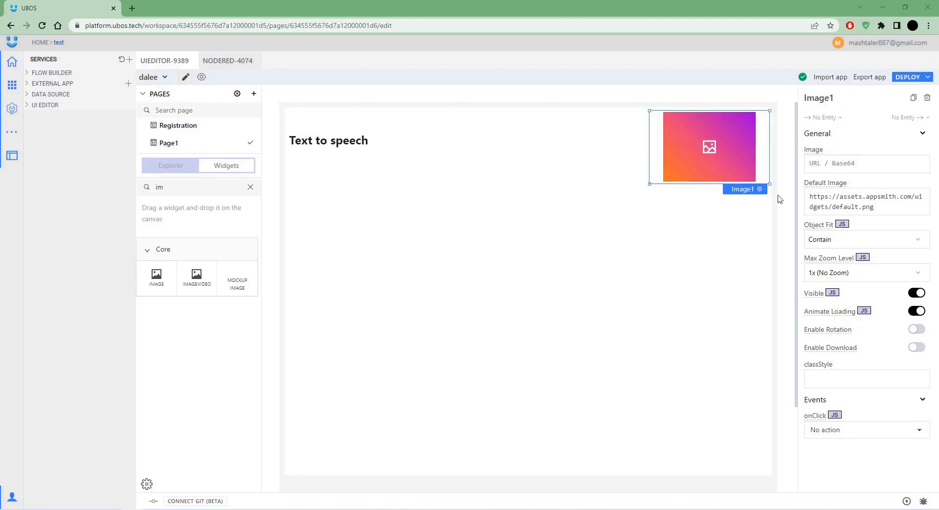
pyautogui.click(856, 166)
pyautogui.hotkey('ctrl', 'v')
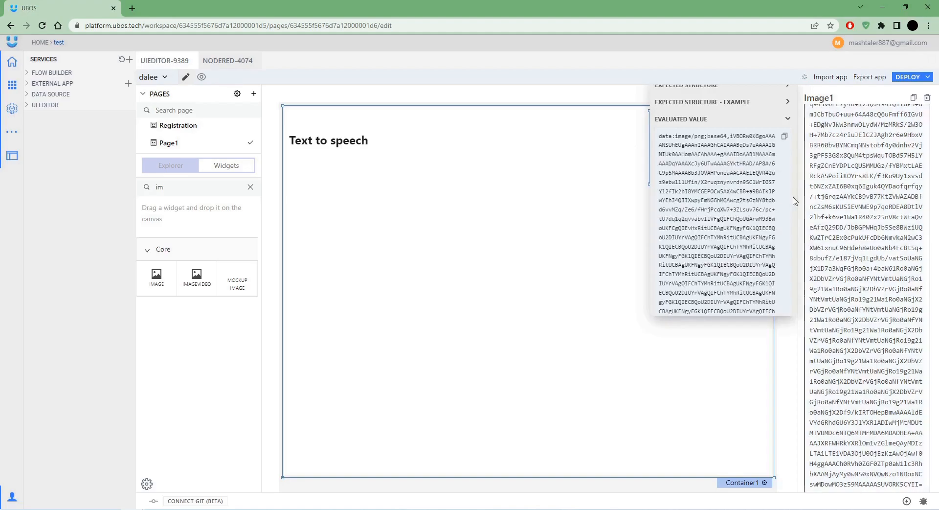
pyautogui.click(462, 209)
pyautogui.doubleClick(188, 182)
# Drop an Input widget below the title and enlarge it into a big text box.
pyautogui.write('i')
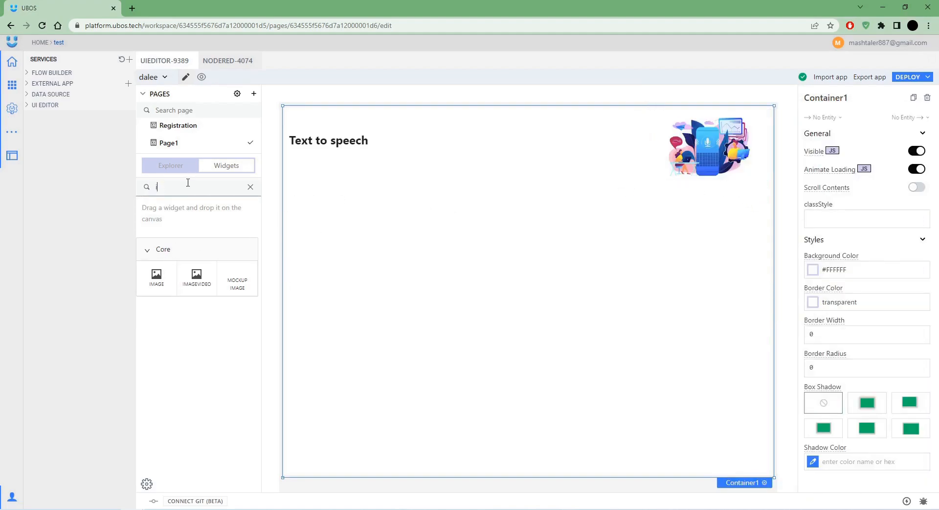
pyautogui.write('n')
pyautogui.moveTo(156, 314); pyautogui.dragTo(300, 218)
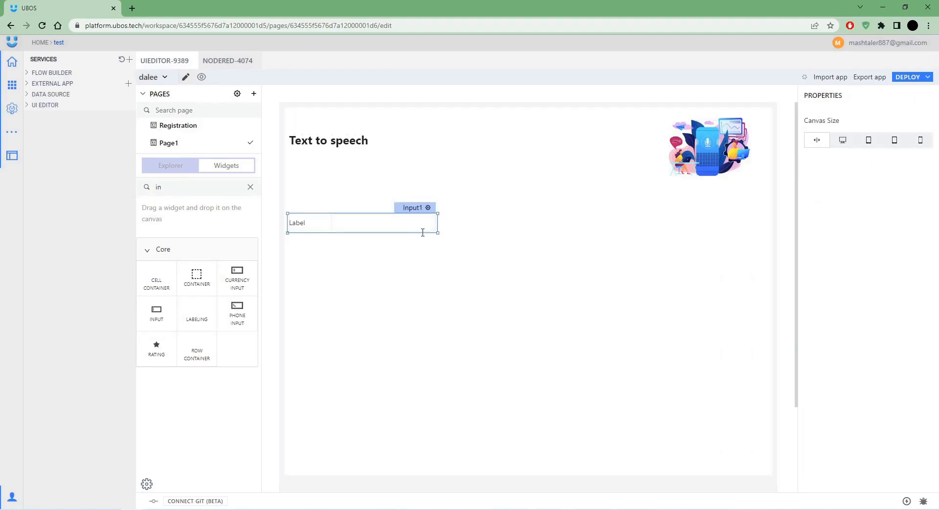
pyautogui.moveTo(435, 228); pyautogui.dragTo(769, 369)
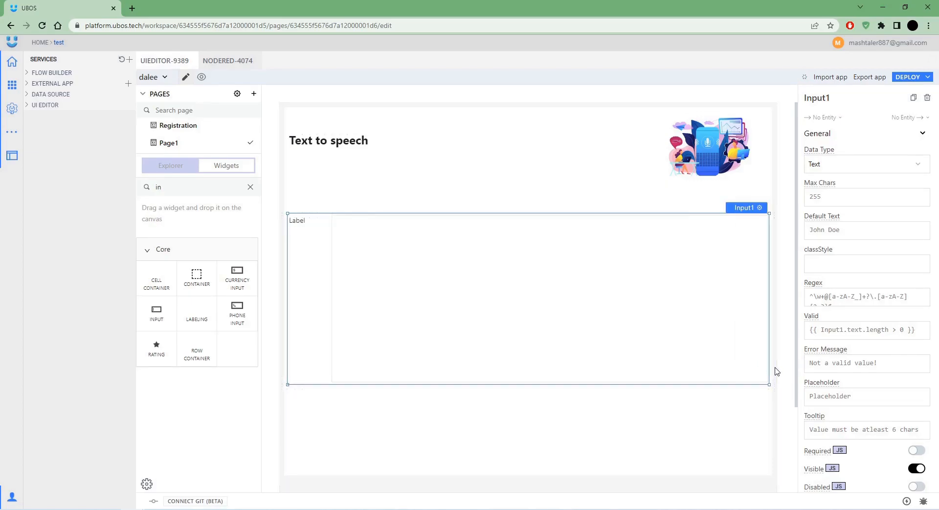
pyautogui.scroll(-2, 785, 391)
pyautogui.scroll(-5, 861, 353)
pyautogui.scroll(-5, 860, 353)
pyautogui.scroll(2, 640, 398)
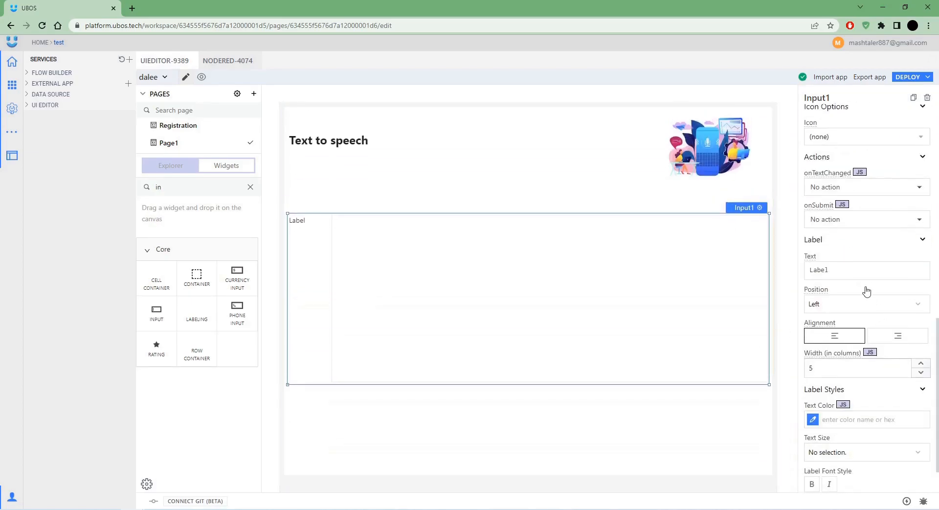
# Label the input 'Put your text' at Heading 2 size, positioned on top.
pyautogui.click(853, 268)
pyautogui.write('Put your text')
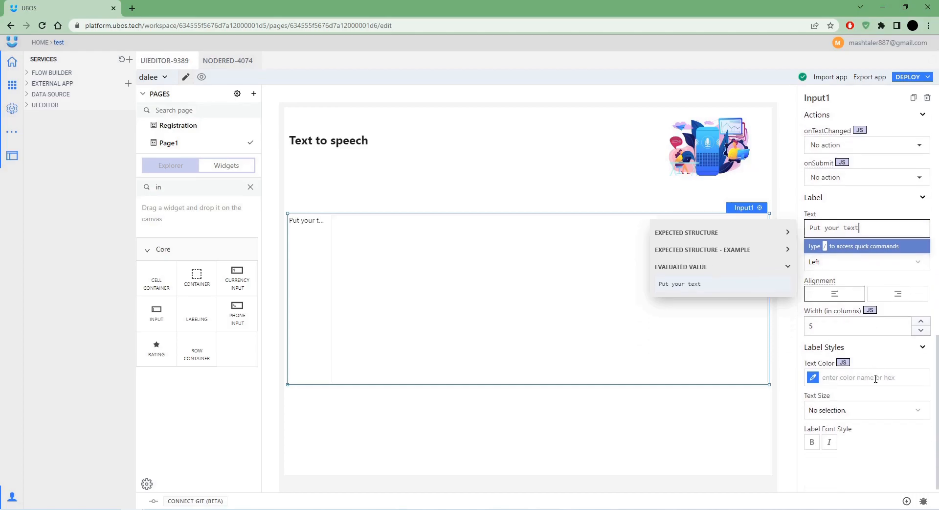
pyautogui.scroll(-1, 876, 345)
pyautogui.click(879, 404)
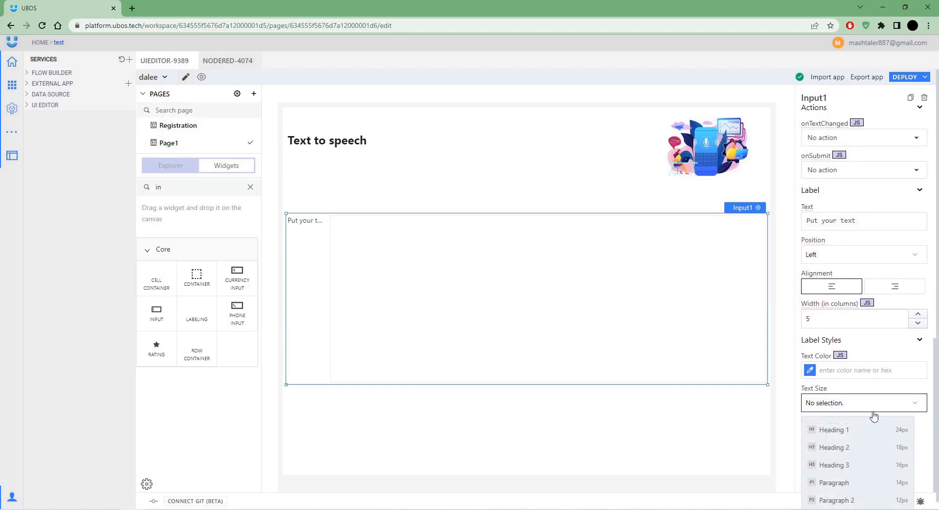
pyautogui.click(880, 447)
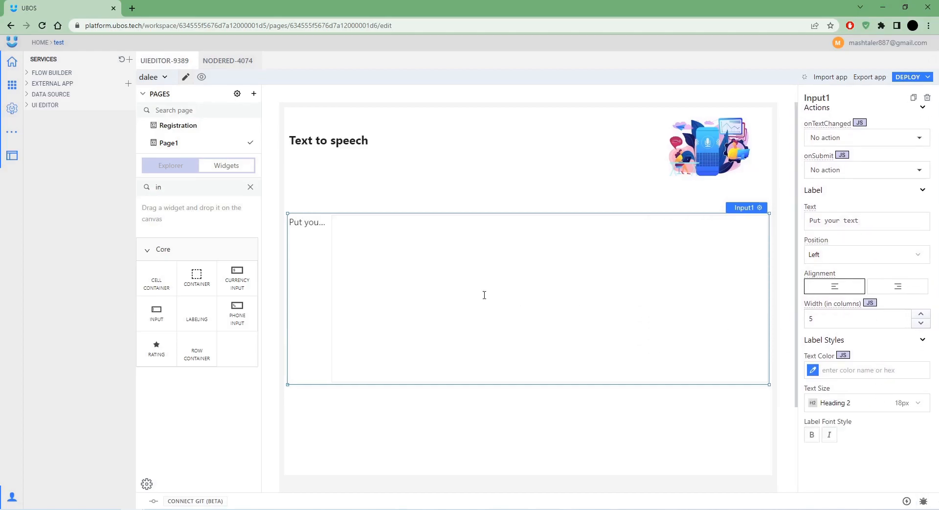
pyautogui.click(832, 261)
pyautogui.click(836, 299)
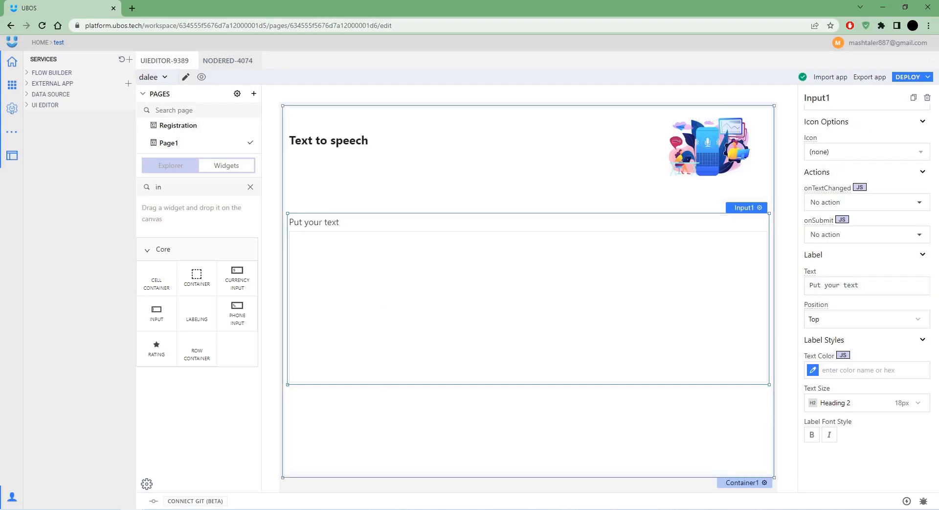
# Drop a Button widget below the text box.
pyautogui.doubleClick(196, 190)
pyautogui.write('but')
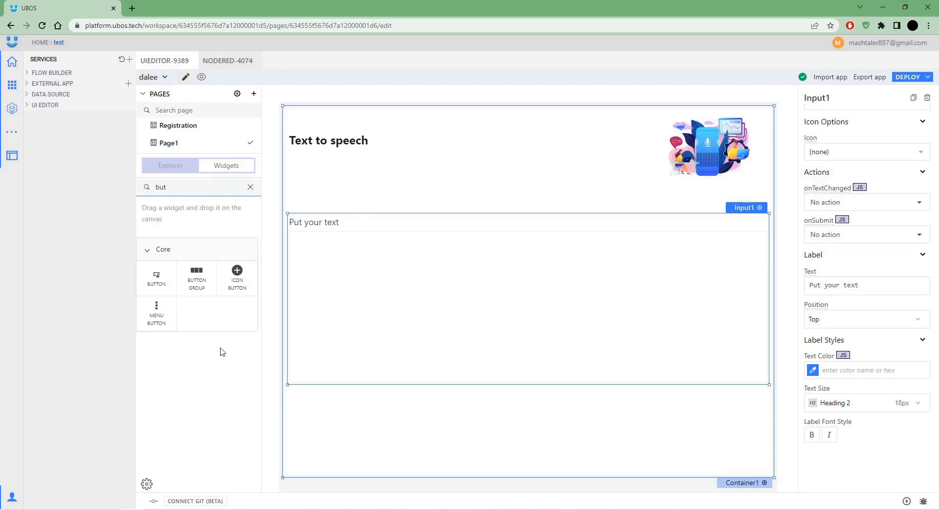
pyautogui.moveTo(157, 276); pyautogui.dragTo(300, 401)
pyautogui.click(900, 78)
pyautogui.click(359, 398)
# Relabel the button 'Transform!' and return to the Node-RED flows.
pyautogui.click(858, 163)
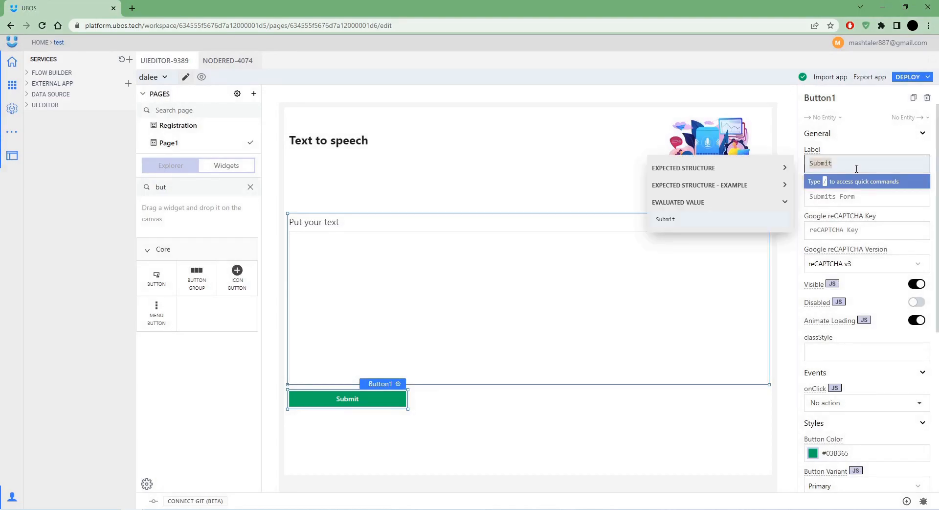
pyautogui.write('Transform!')
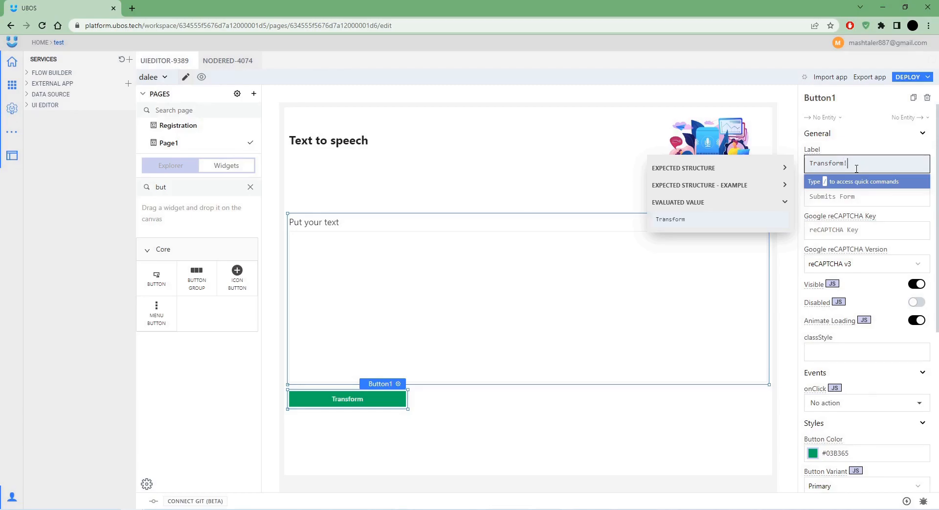
pyautogui.click(309, 239)
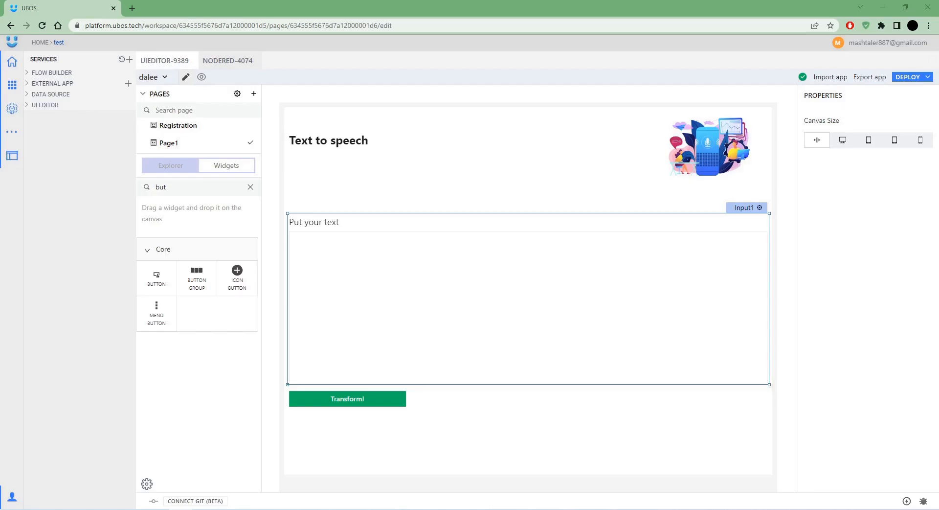
pyautogui.click(227, 61)
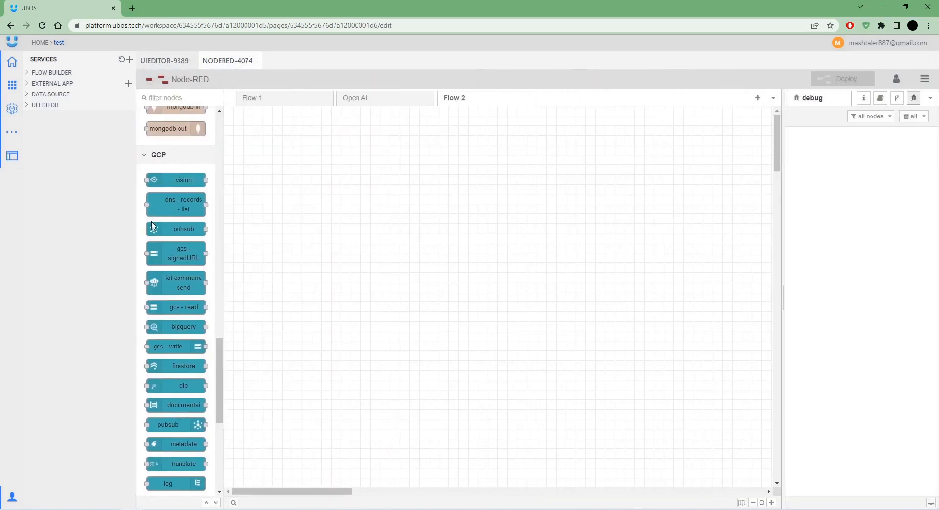
# Add a Text To Speech node to Flow 2.
pyautogui.scroll(-5, 161, 313)
pyautogui.scroll(-1, 150, 317)
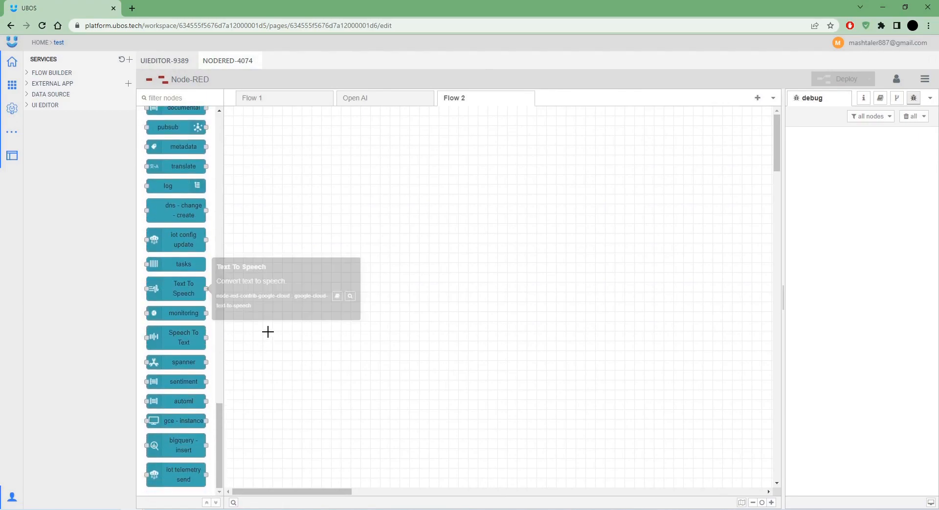
pyautogui.moveTo(156, 284); pyautogui.dragTo(442, 264)
pyautogui.doubleClick(448, 242)
pyautogui.click(387, 271)
pyautogui.scroll(12, 180, 155)
pyautogui.scroll(10, 181, 165)
# Add http in, two function and http response nodes around it, then deploy.
pyautogui.moveTo(177, 348); pyautogui.dragTo(288, 243)
pyautogui.moveTo(196, 365); pyautogui.dragTo(650, 243)
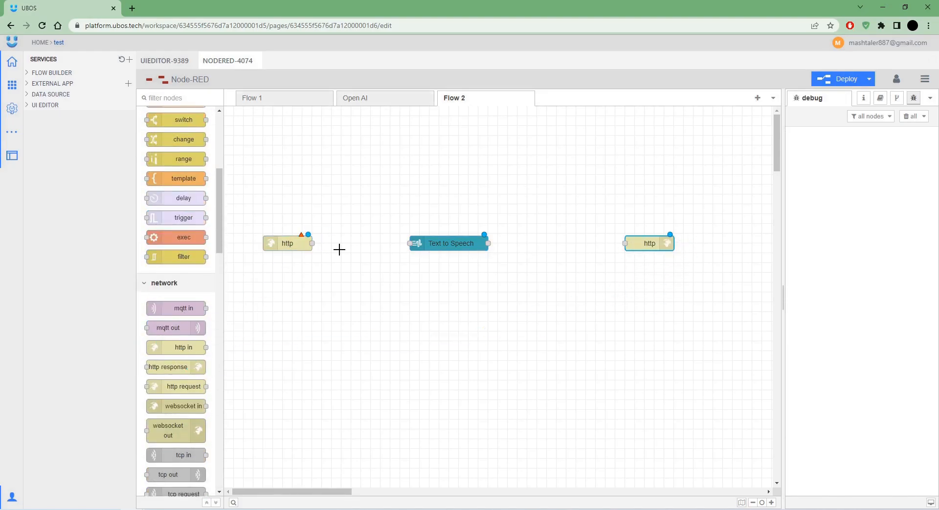
pyautogui.scroll(5, 176, 220)
pyautogui.moveTo(174, 348); pyautogui.dragTo(371, 238)
pyautogui.moveTo(184, 348); pyautogui.dragTo(558, 243)
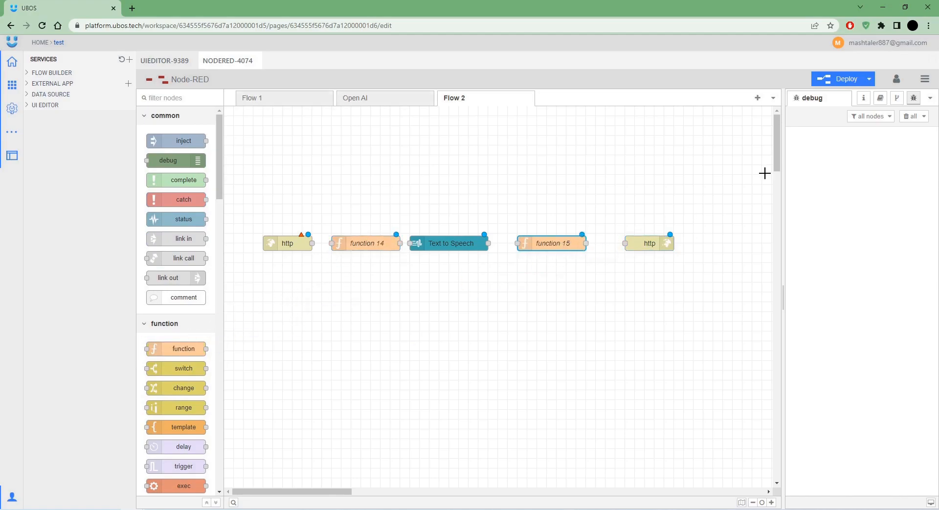
pyautogui.click(838, 84)
pyautogui.click(629, 143)
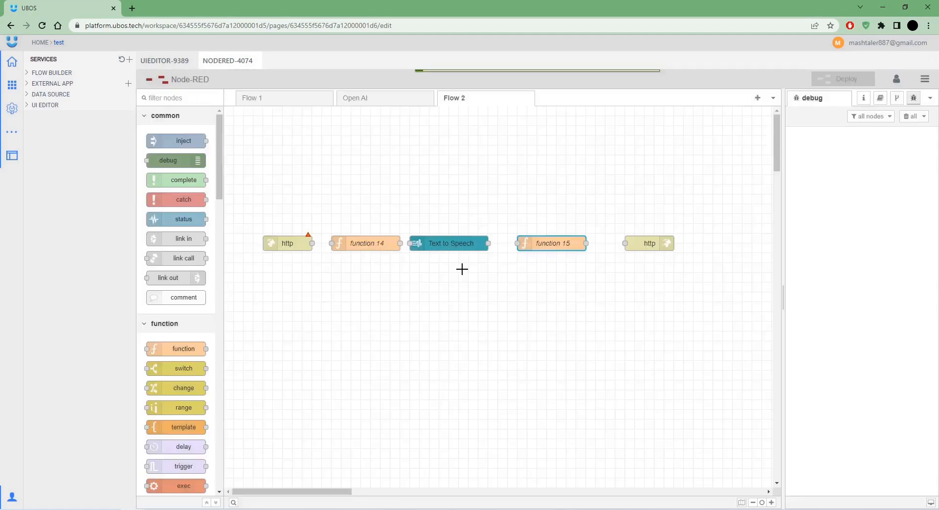
# Set the http in node's URL to /textToSpeech.
pyautogui.doubleClick(284, 244)
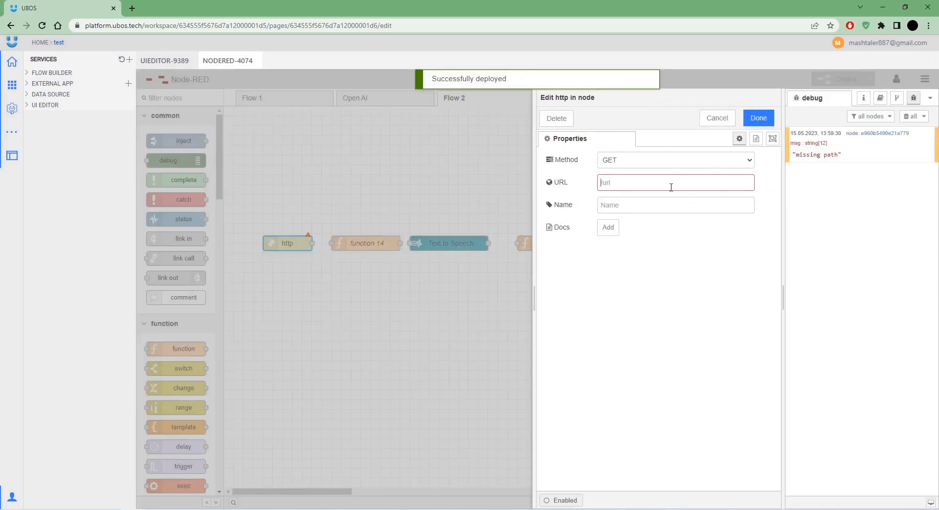
pyautogui.write('/textTp')
pyautogui.press('BackSpace')
pyautogui.write('oSpeec')
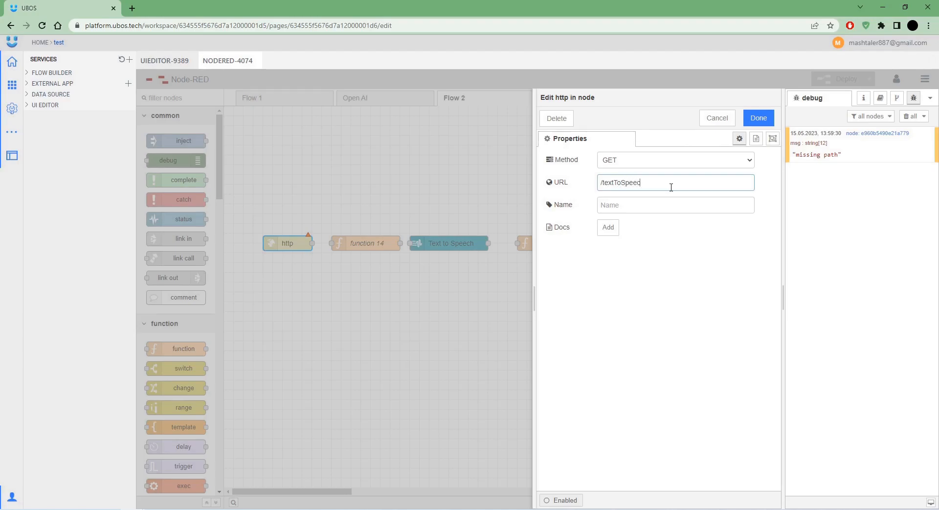
pyautogui.click(759, 119)
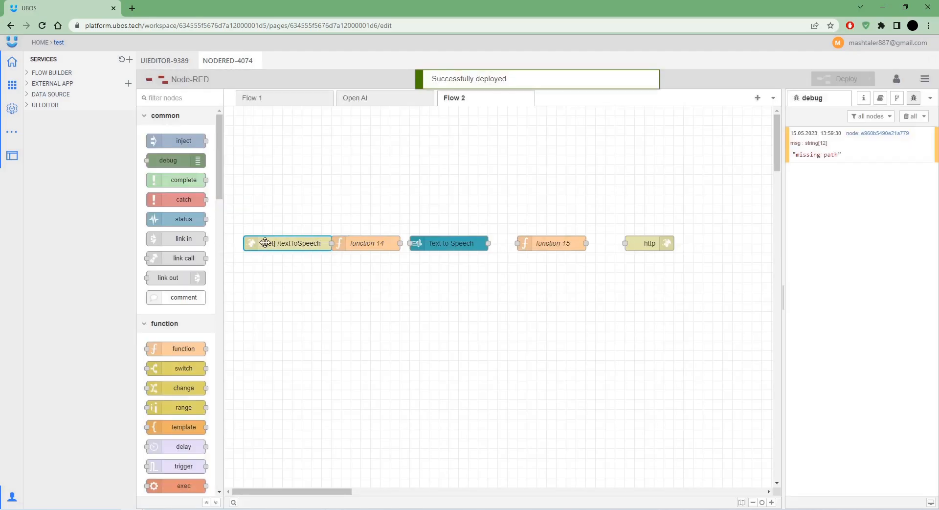
# Even out the node spacing along the flow, redeploy, and open a new browser tab.
pyautogui.moveTo(266, 243); pyautogui.dragTo(258, 238)
pyautogui.moveTo(340, 222); pyautogui.dragTo(687, 259)
pyautogui.moveTo(387, 254); pyautogui.dragTo(407, 254)
pyautogui.click(518, 274)
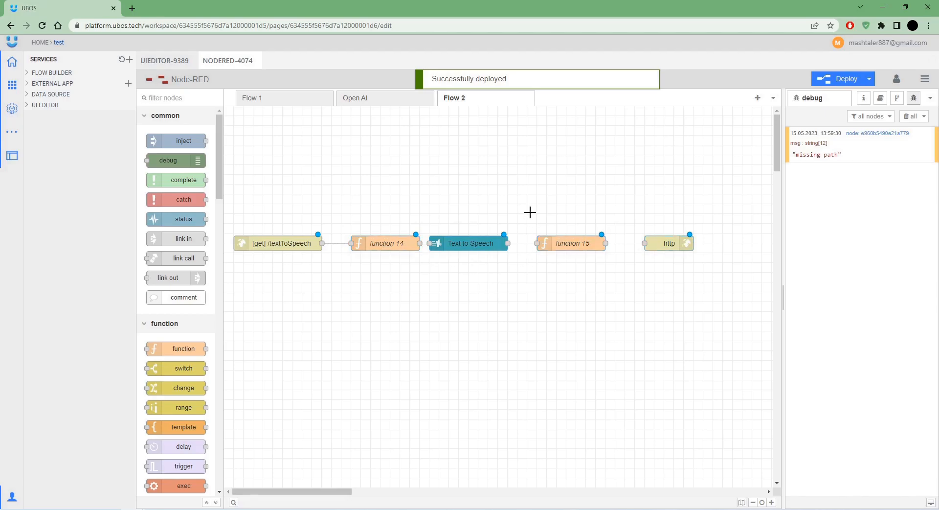
pyautogui.moveTo(527, 209); pyautogui.dragTo(709, 270)
pyautogui.moveTo(586, 247); pyautogui.dragTo(574, 246)
pyautogui.click(612, 272)
pyautogui.moveTo(672, 236); pyautogui.dragTo(642, 235)
pyautogui.click(845, 83)
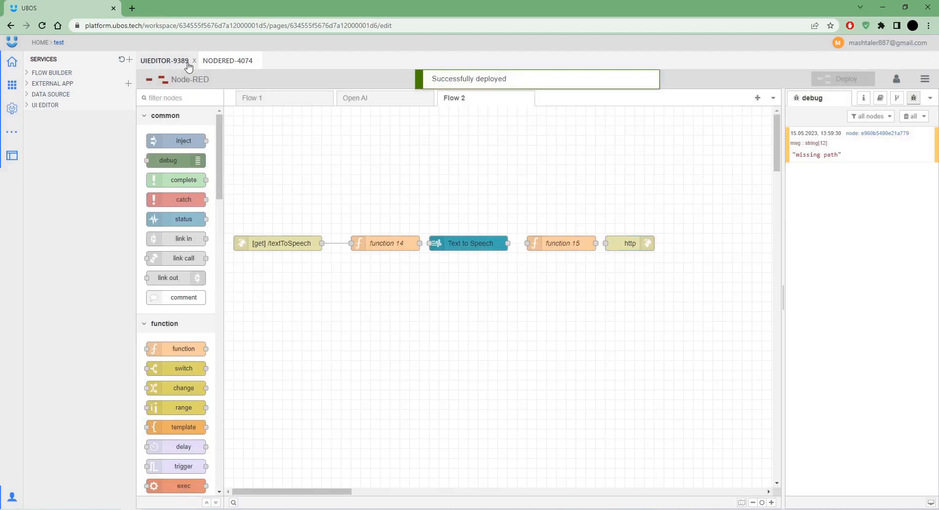
pyautogui.click(132, 7)
# Open the Google Cloud console's Enabled APIs & services page.
pyautogui.write('co')
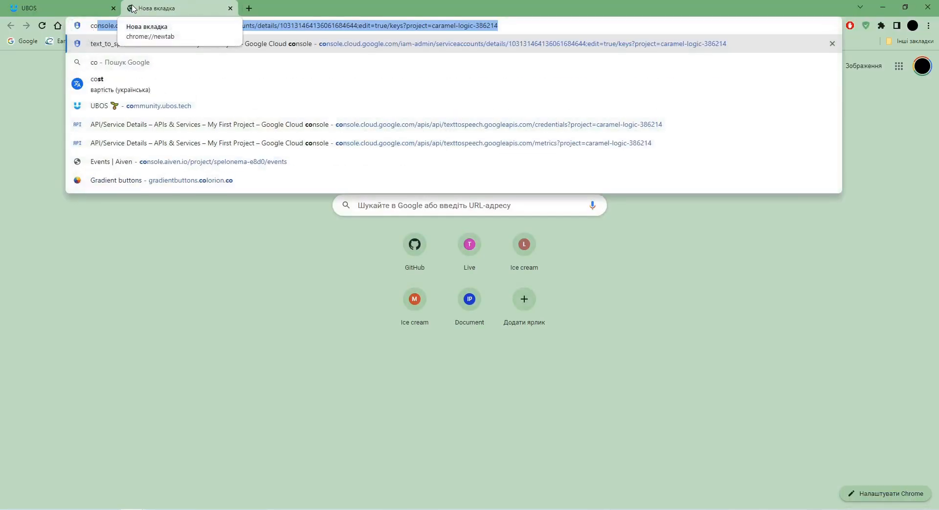
pyautogui.press('Return')
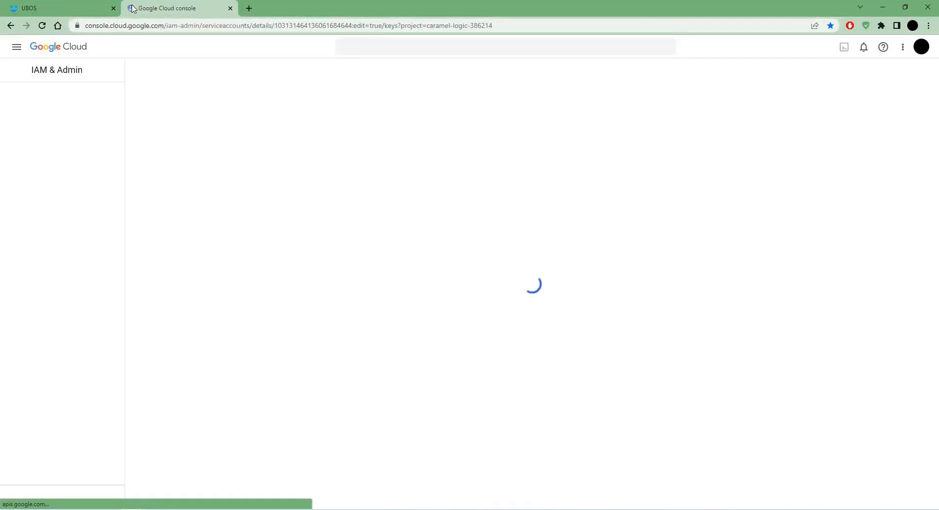
pyautogui.click(15, 48)
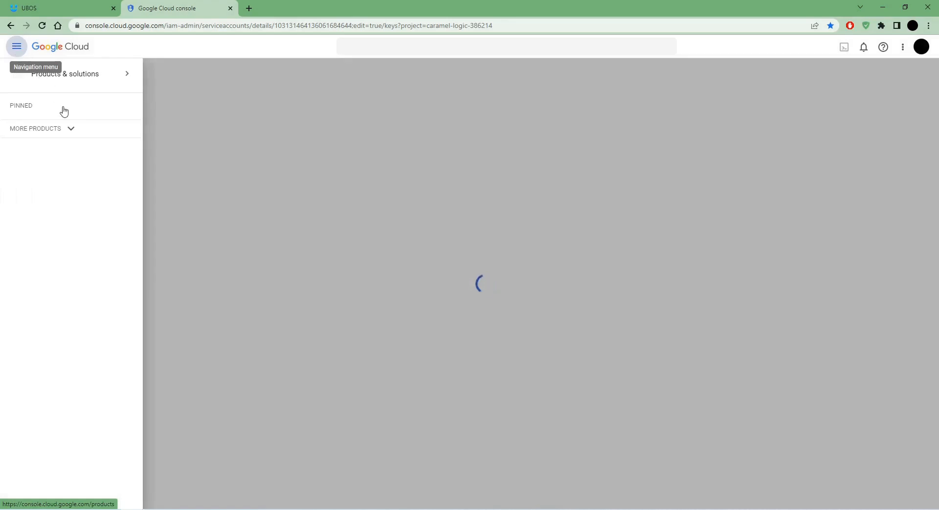
pyautogui.moveTo(67, 153)
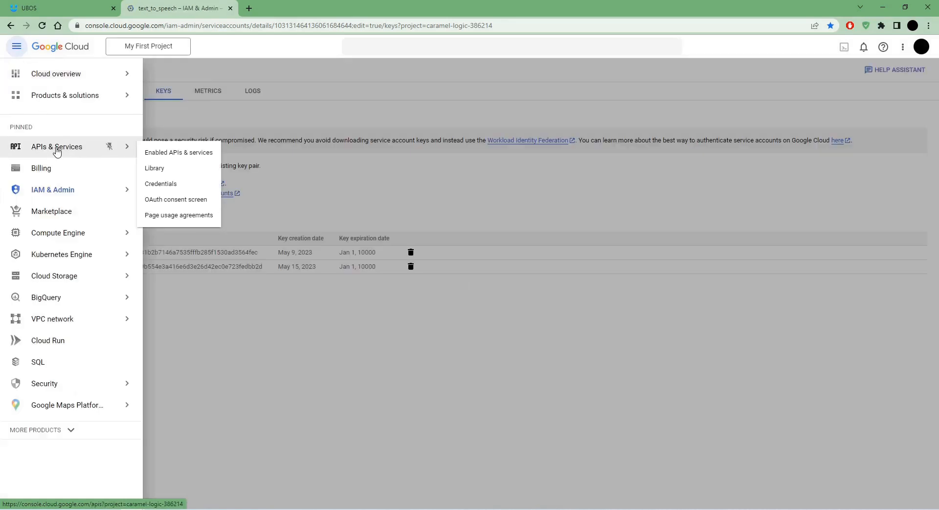
pyautogui.click(162, 155)
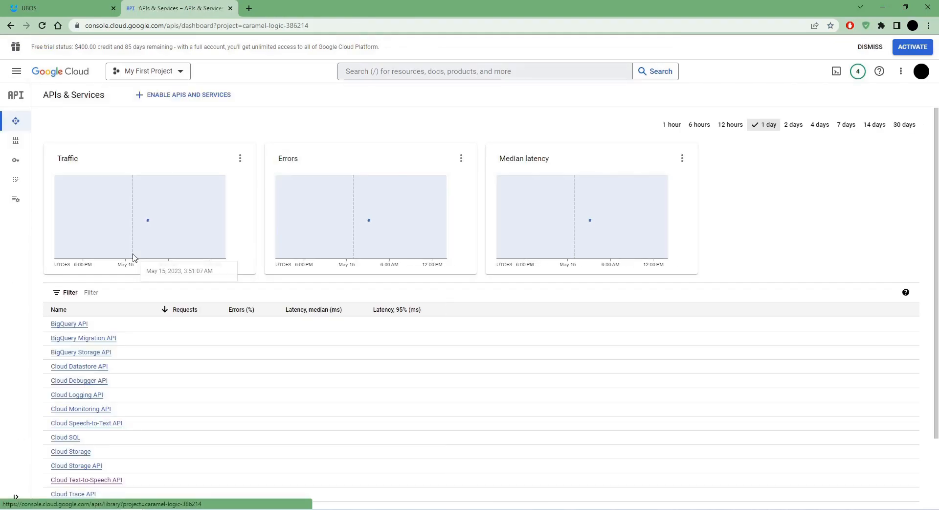
# From the Cloud Text-to-Speech API's Credentials, start creating a service account.
pyautogui.scroll(-2, 123, 395)
pyautogui.click(72, 397)
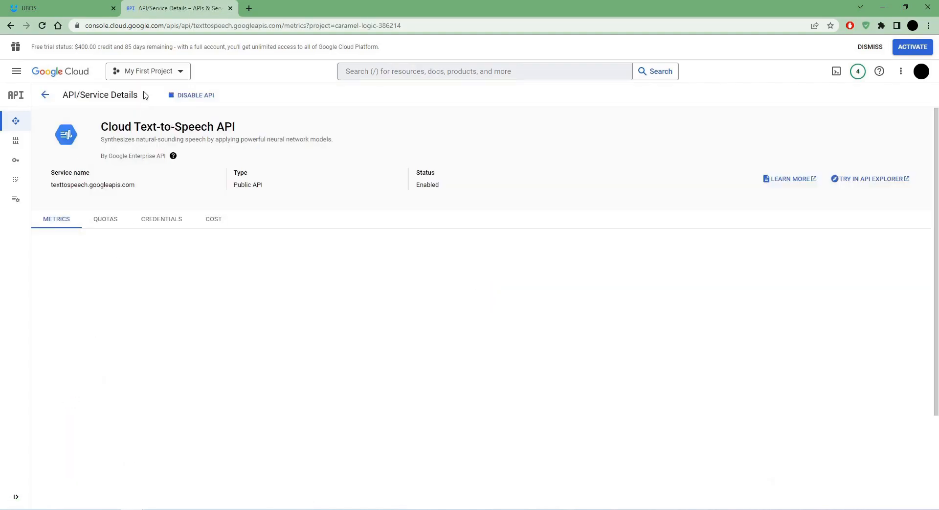
pyautogui.click(162, 224)
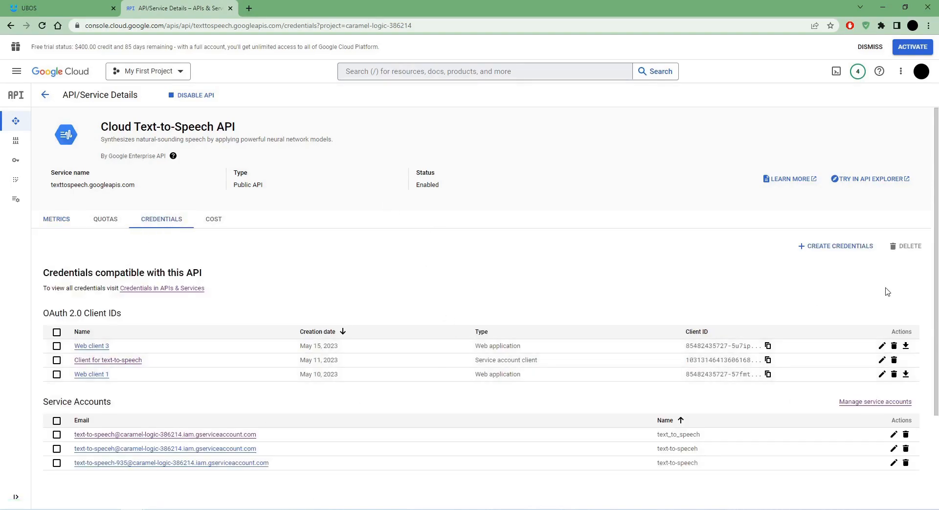
pyautogui.click(837, 246)
pyautogui.click(701, 294)
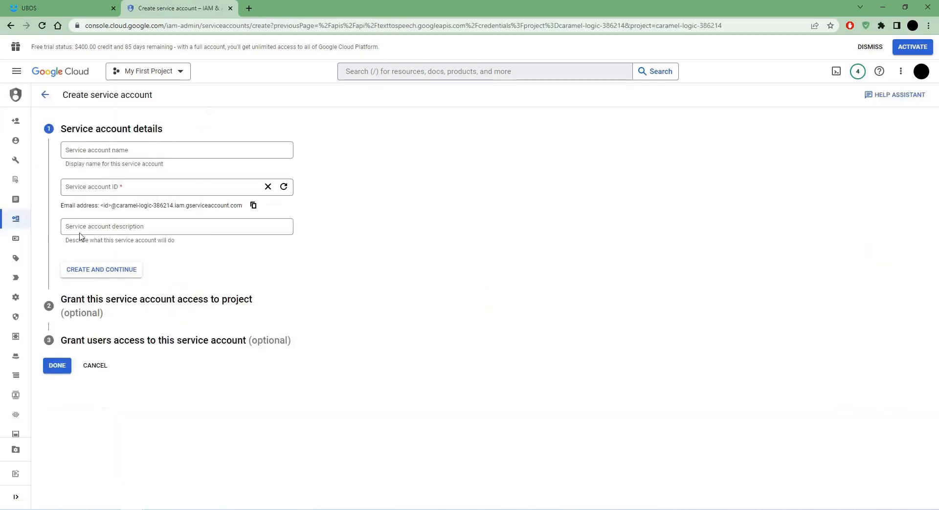
# Create a service account named 'test' with the Owner role.
pyautogui.click(89, 150)
pyautogui.write('test')
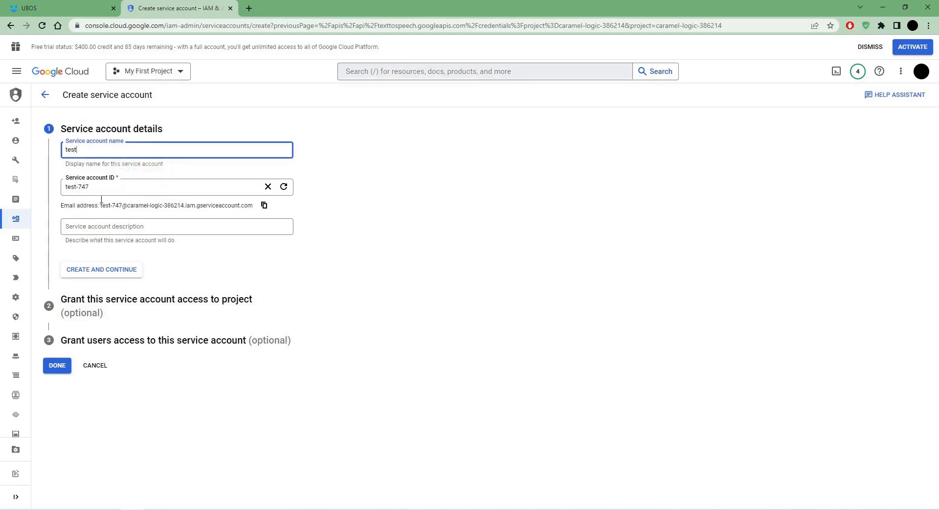
pyautogui.click(107, 270)
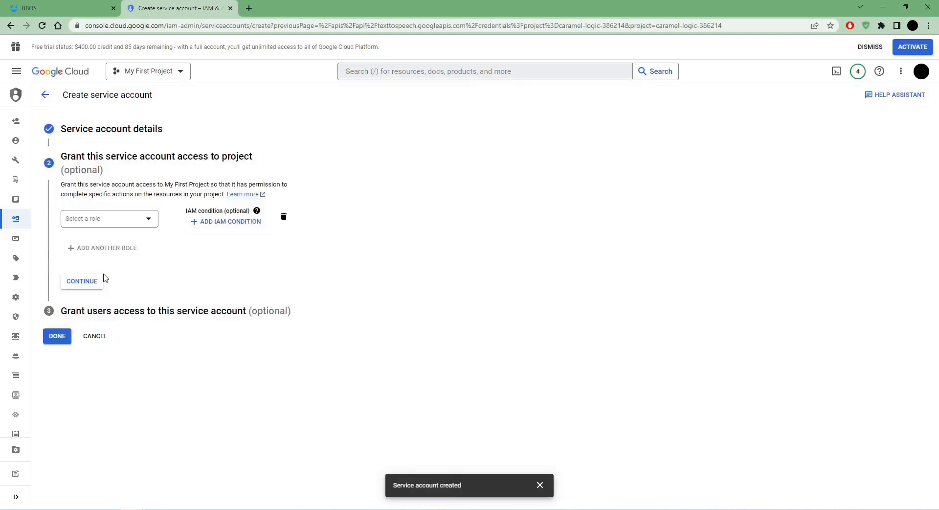
pyautogui.click(91, 225)
pyautogui.click(189, 268)
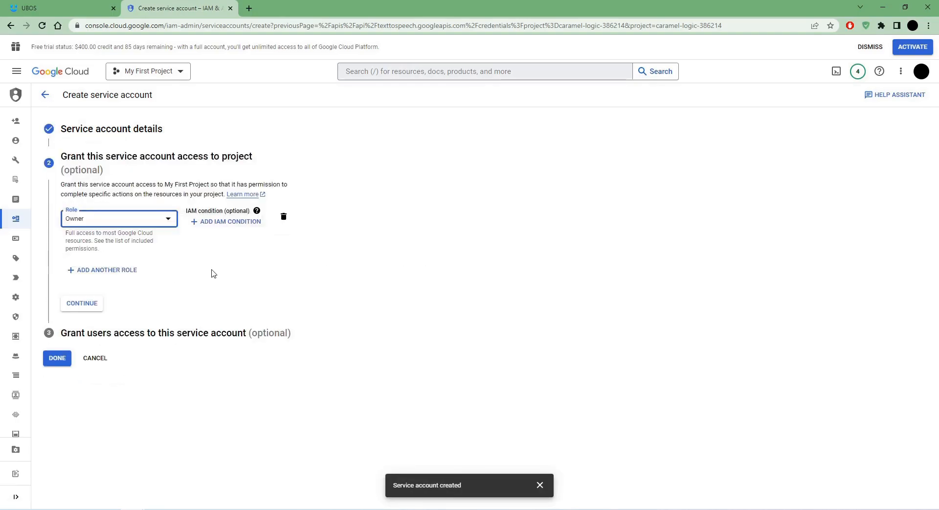
pyautogui.click(78, 304)
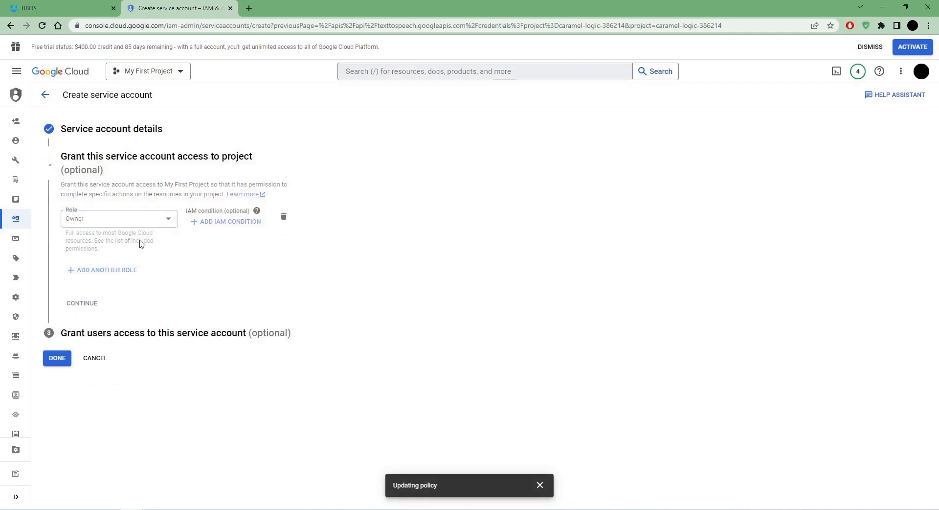
pyautogui.click(57, 330)
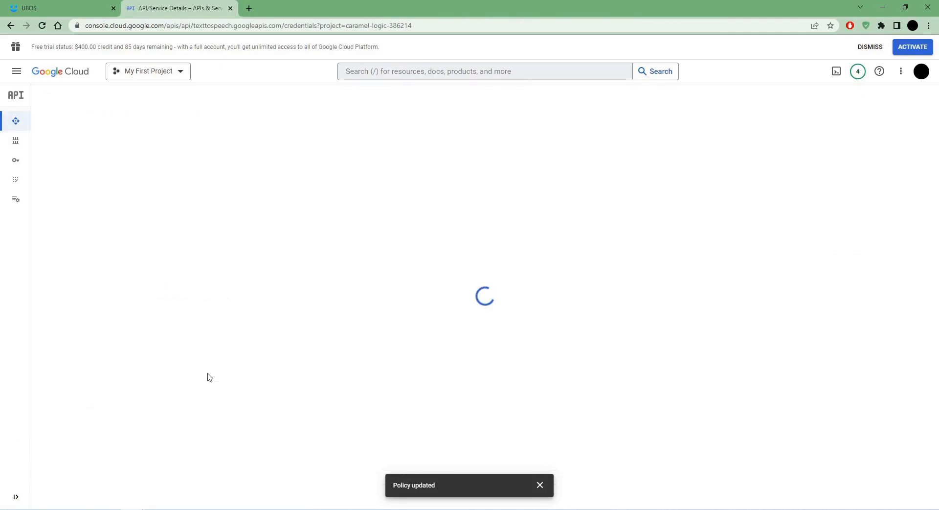
# Open the test service account's details and look over its permissions.
pyautogui.click(149, 436)
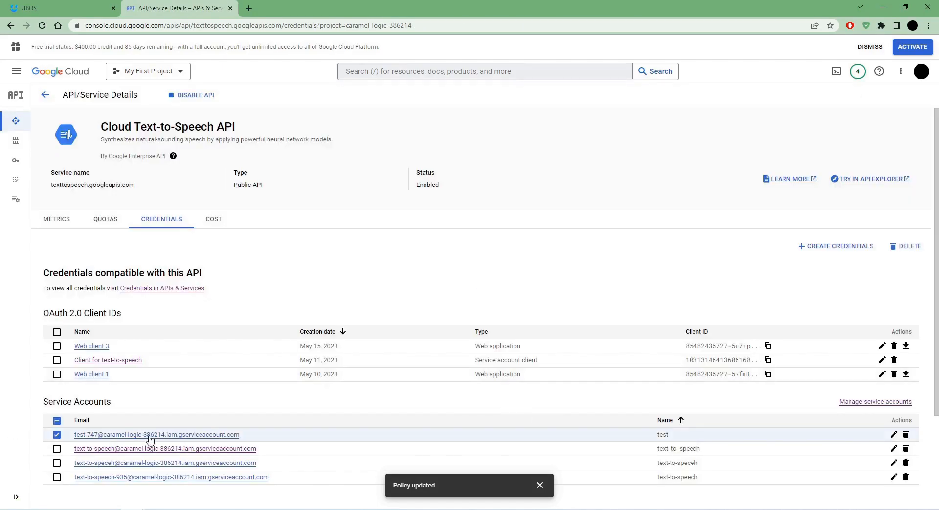
pyautogui.click(125, 118)
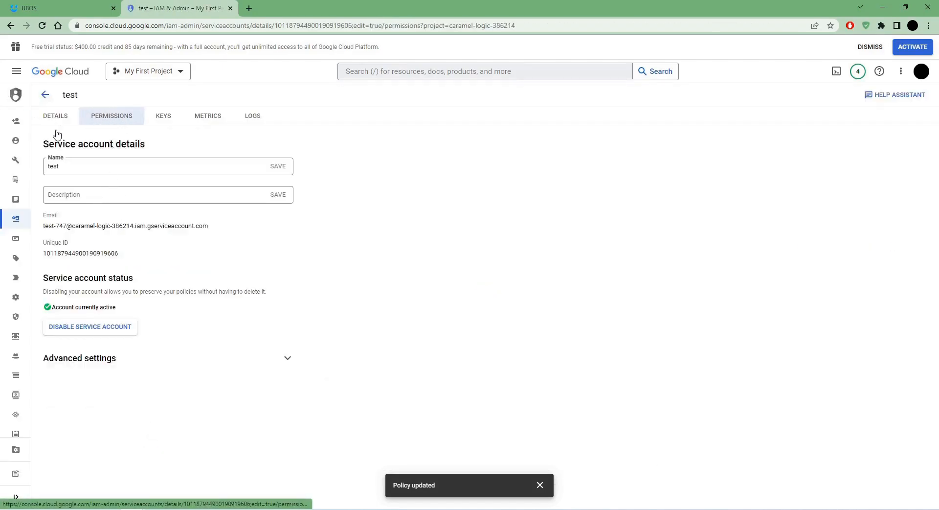
pyautogui.click(95, 284)
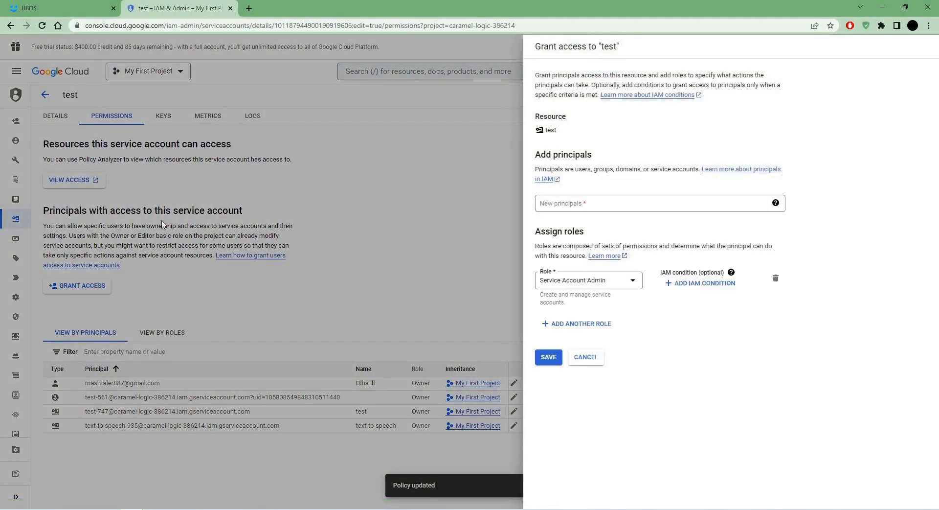
pyautogui.click(592, 357)
# Create and download a JSON key for the account, then return to the UBOS tab.
pyautogui.click(168, 121)
pyautogui.click(75, 239)
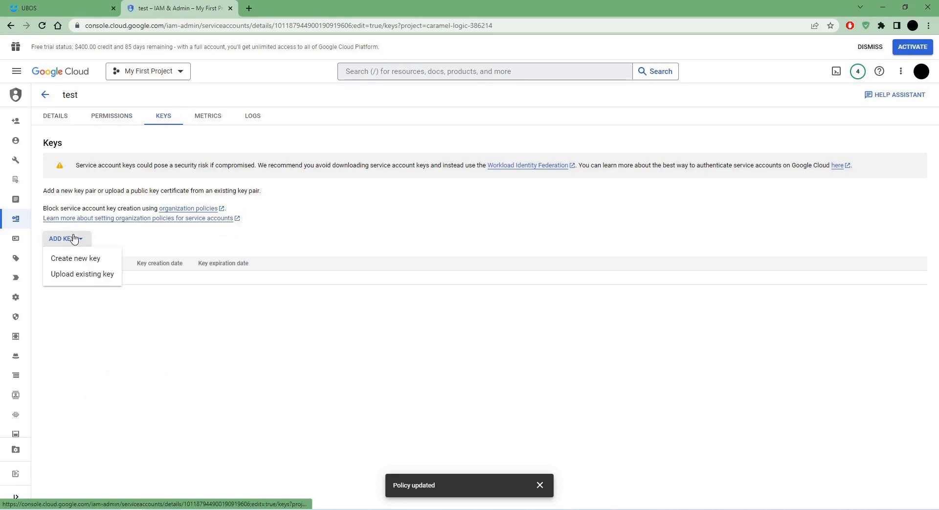
pyautogui.click(76, 259)
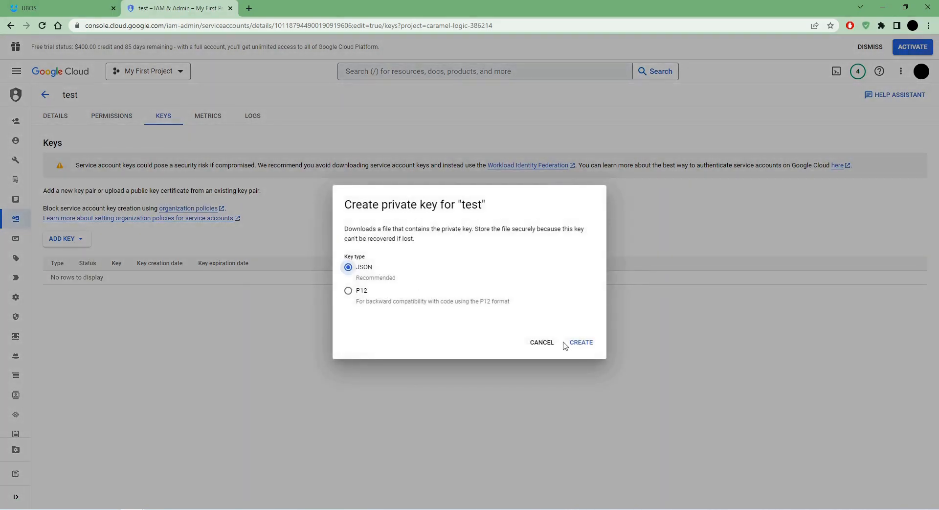
pyautogui.click(582, 343)
pyautogui.click(660, 297)
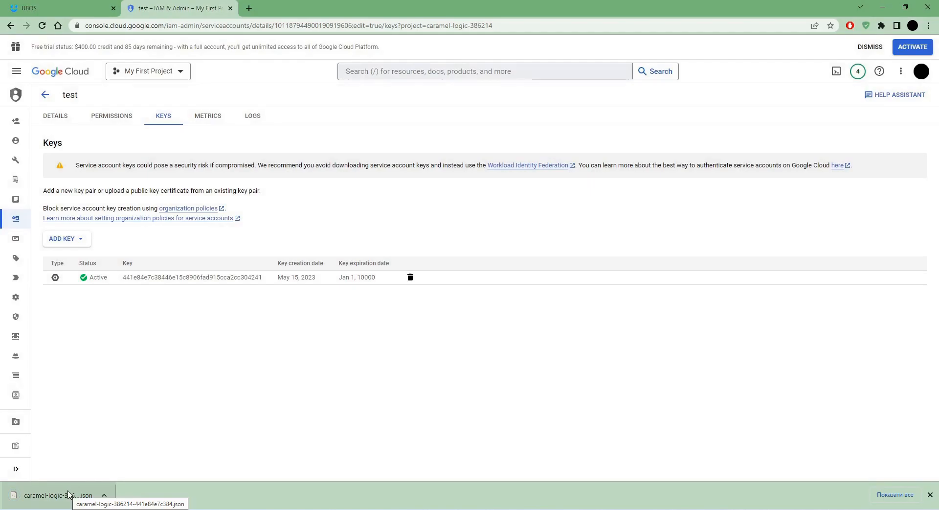
pyautogui.click(83, 8)
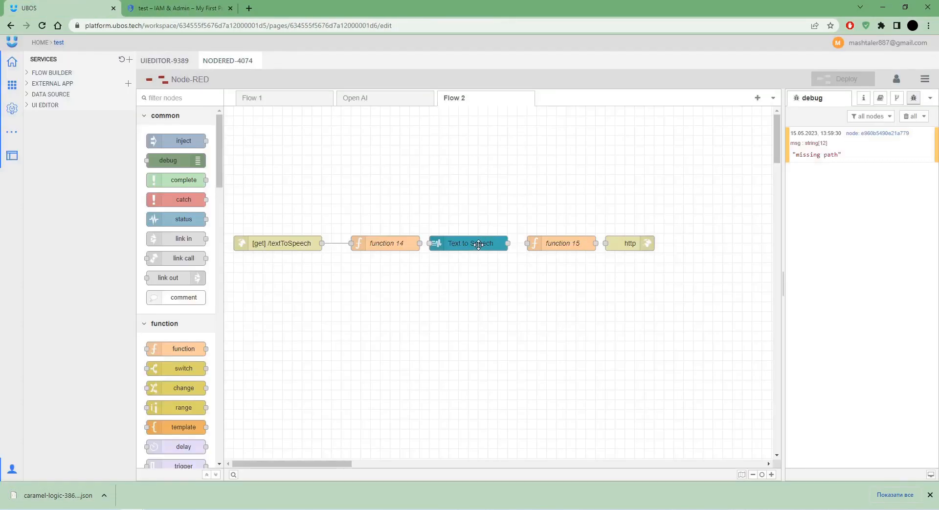
# Add a credentials entry named 'key' holding the pasted JSON key to the Text to Speech node.
pyautogui.doubleClick(479, 246)
pyautogui.click(747, 160)
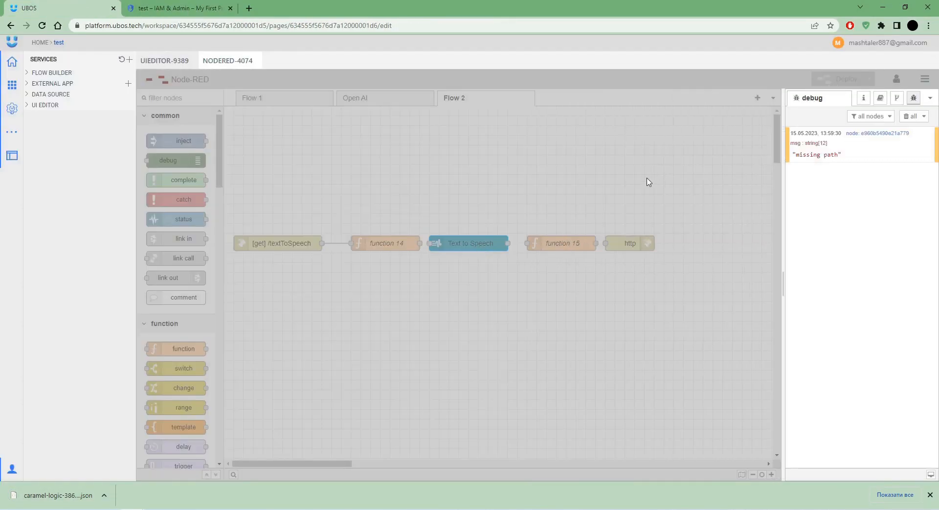
pyautogui.write('key')
pyautogui.click(656, 181)
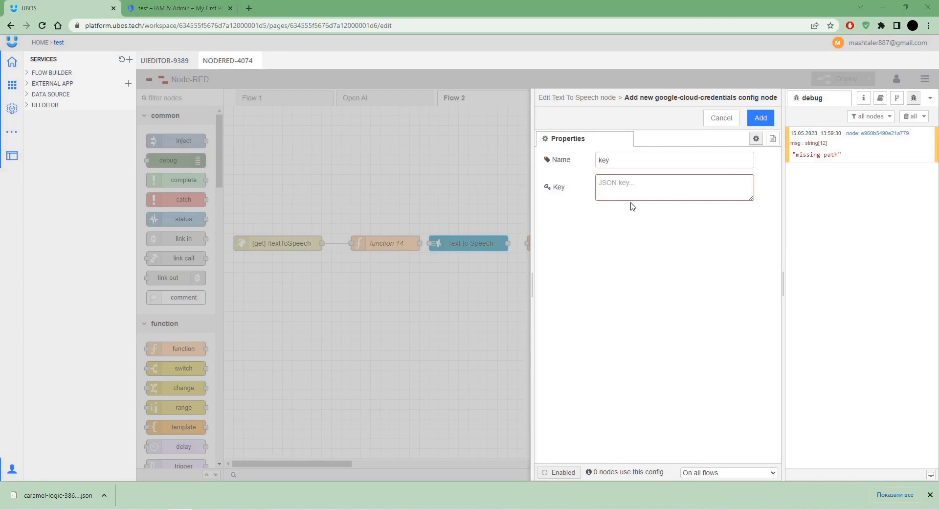
pyautogui.hotkey('ctrl', 'v')
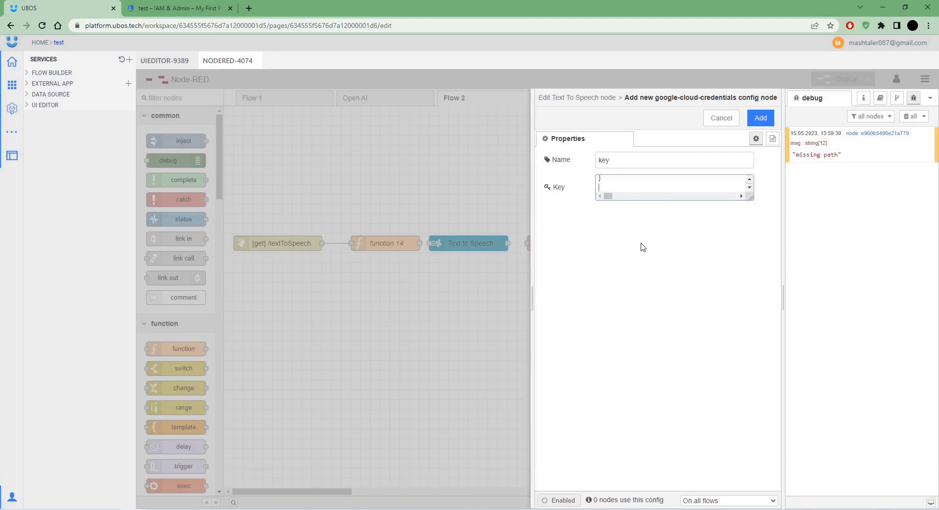
pyautogui.click(759, 122)
pyautogui.click(760, 120)
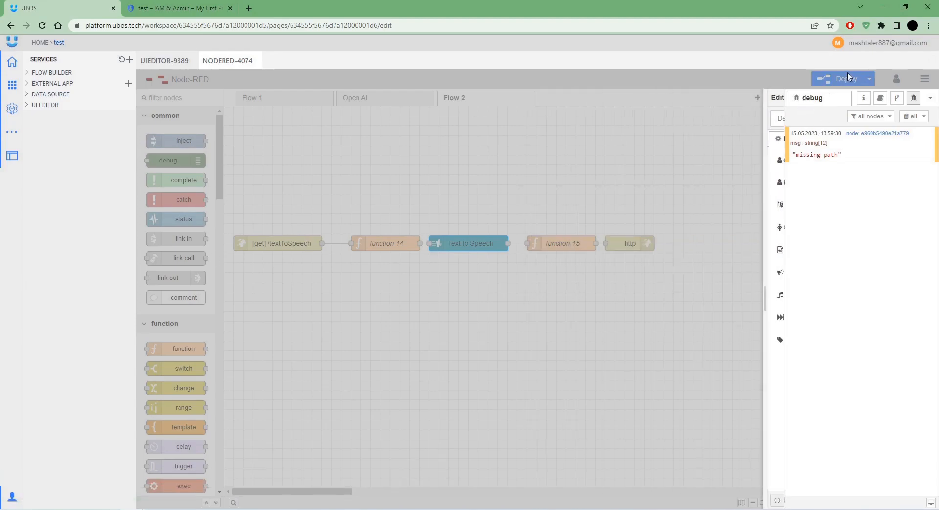
# Connect the Text to Speech output to function 15 and deploy the flow.
pyautogui.click(848, 78)
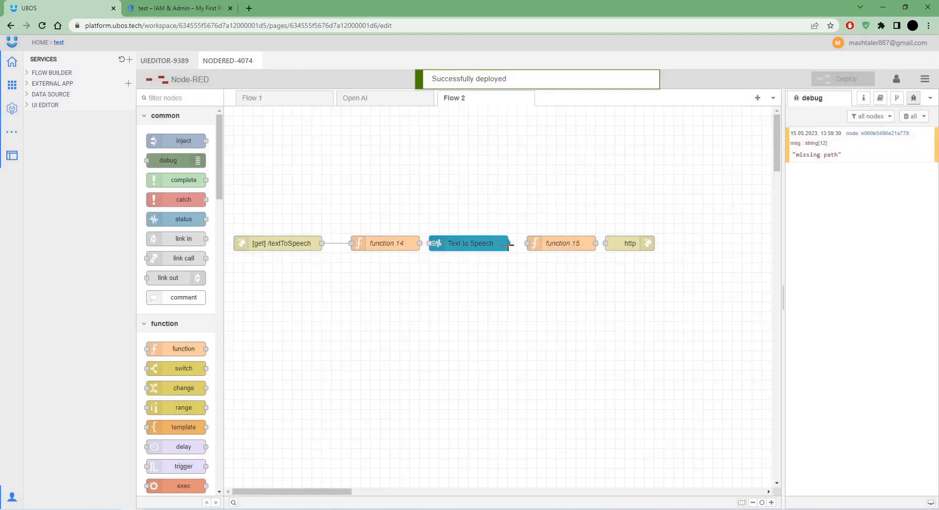
pyautogui.moveTo(509, 243); pyautogui.dragTo(528, 243)
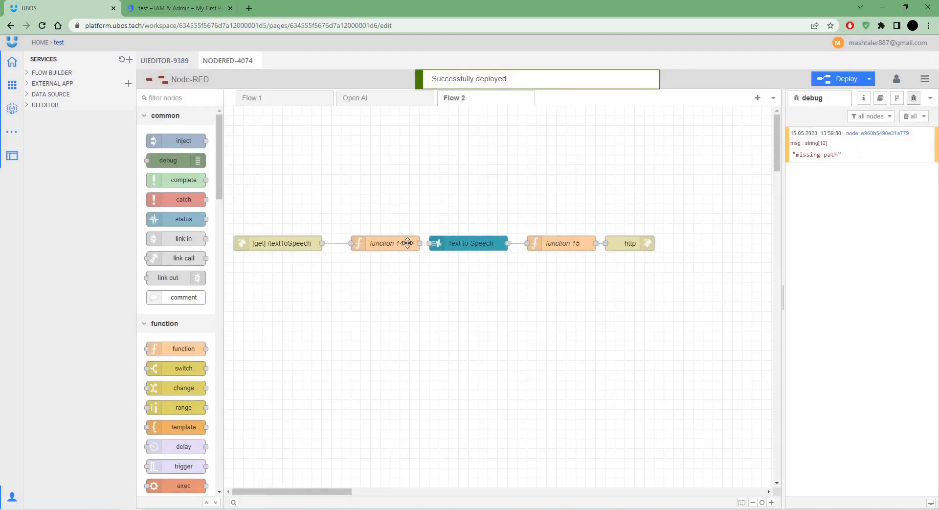
pyautogui.click(838, 79)
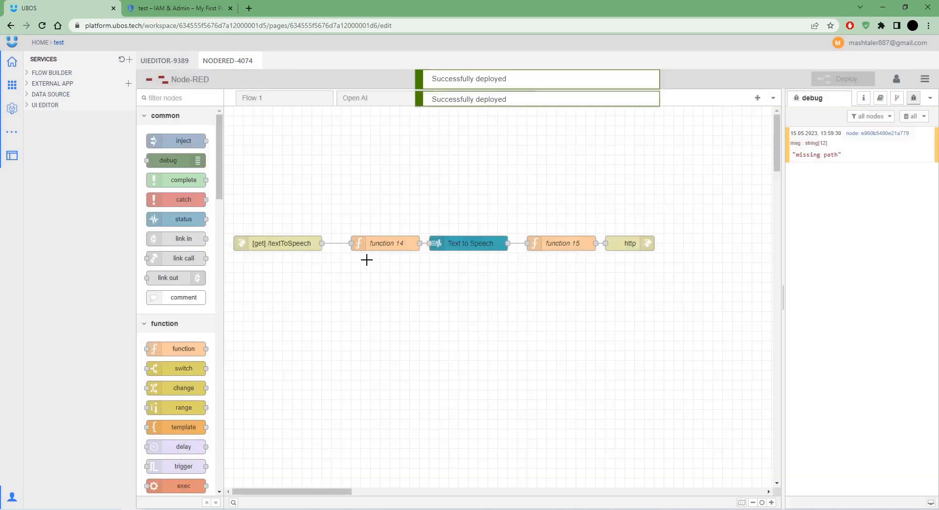
# Set function 14's code to msg.payload = msg.payload.text and deploy.
pyautogui.moveTo(375, 243); pyautogui.dragTo(366, 243)
pyautogui.doubleClick(366, 243)
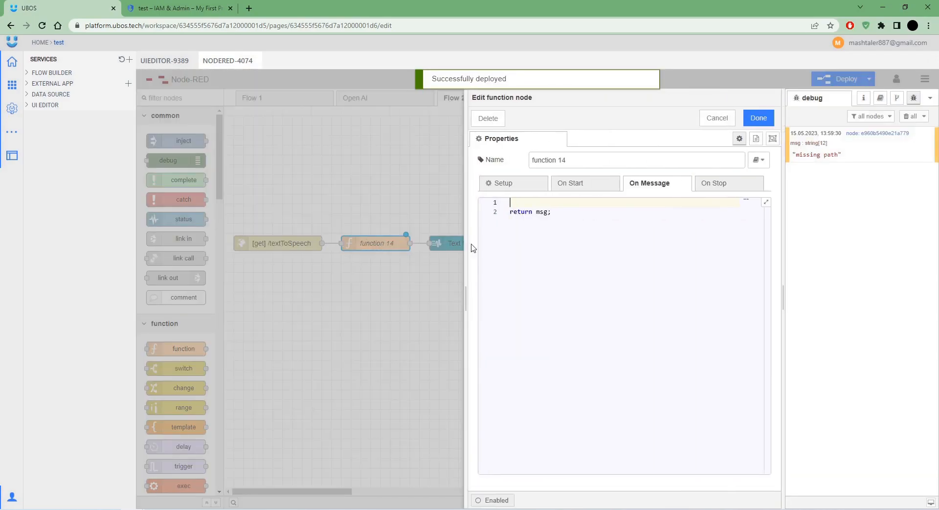
pyautogui.write('msg.payload =')
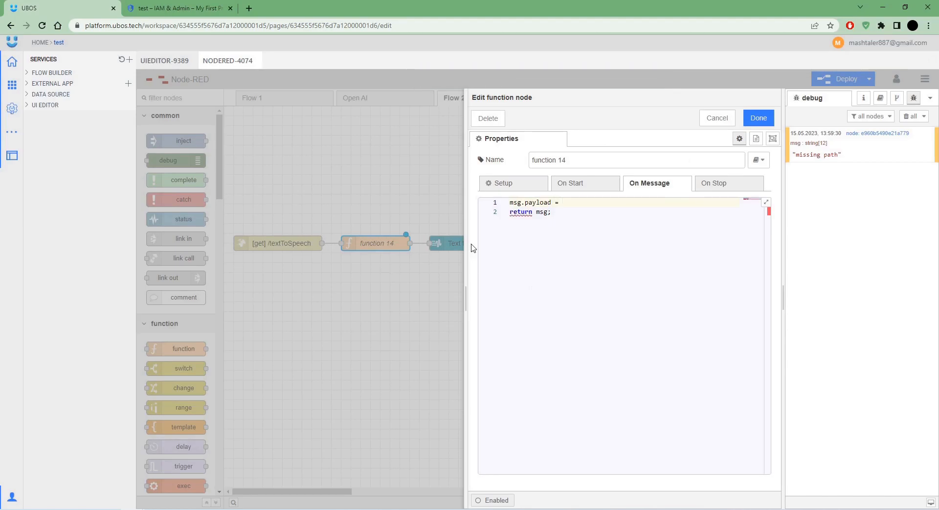
pyautogui.write(' msg.payload.text')
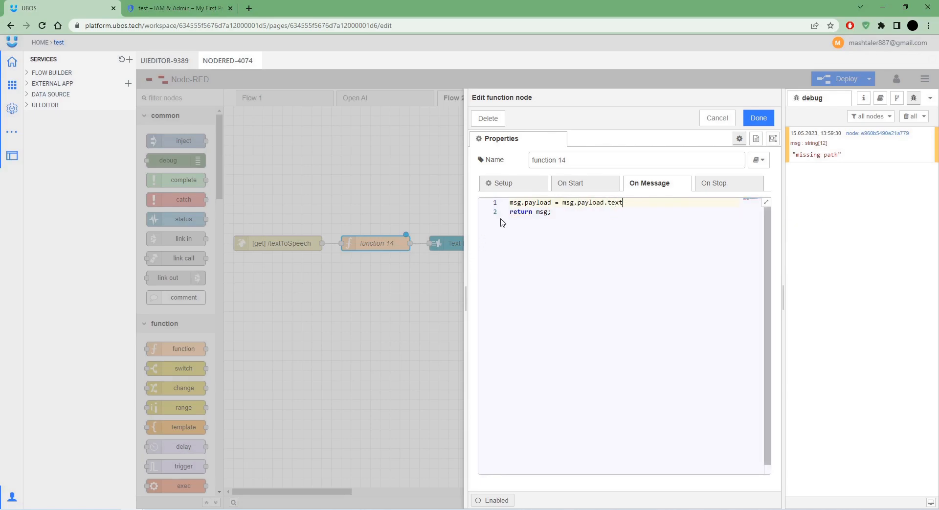
pyautogui.click(759, 118)
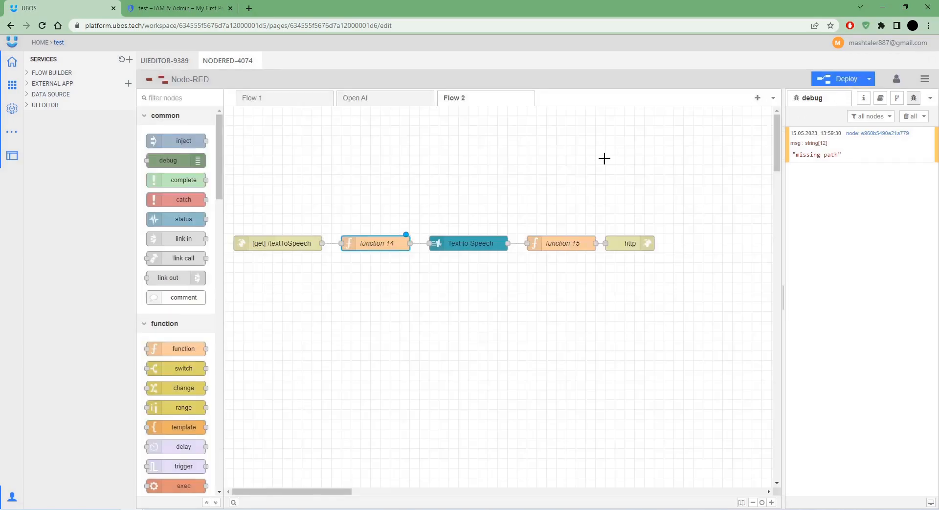
pyautogui.click(826, 84)
# Switch the Text to Speech encoding from MP3 to LINEAR16, keeping Male gender and en-US language.
pyautogui.doubleClick(467, 242)
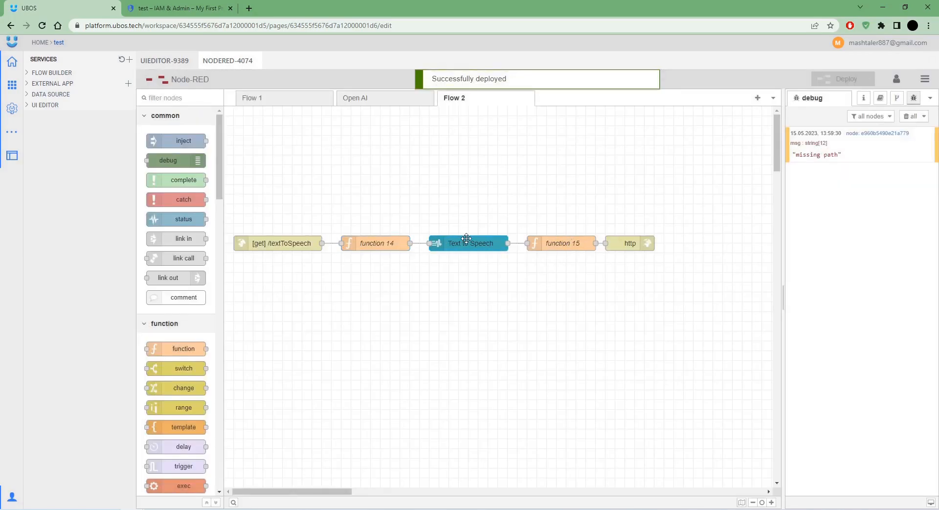
pyautogui.click(629, 228)
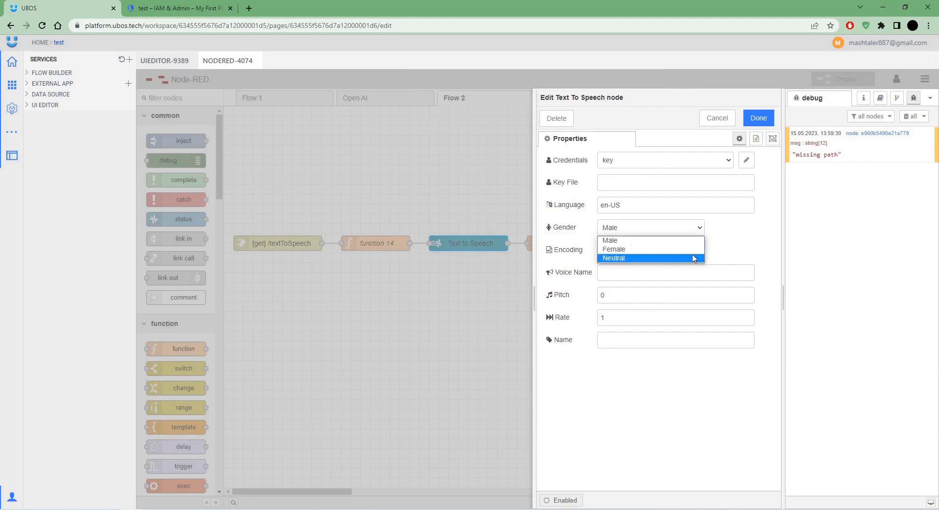
pyautogui.click(708, 250)
pyautogui.click(635, 258)
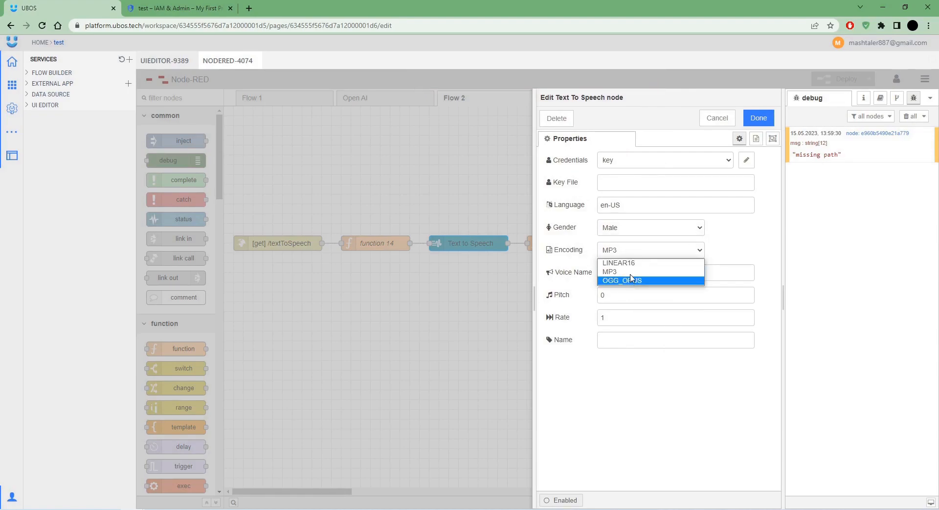
pyautogui.click(646, 262)
pyautogui.click(638, 273)
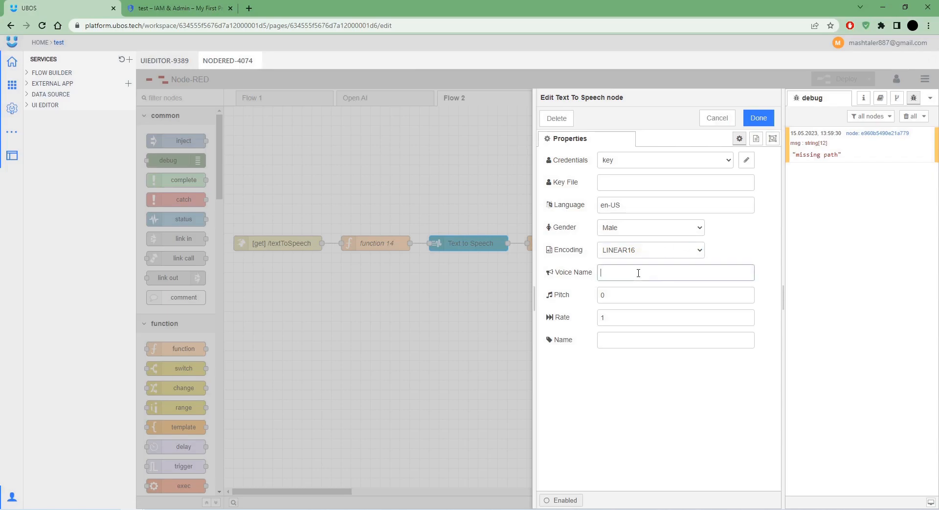
pyautogui.click(634, 301)
pyautogui.click(632, 317)
pyautogui.click(606, 382)
pyautogui.click(621, 205)
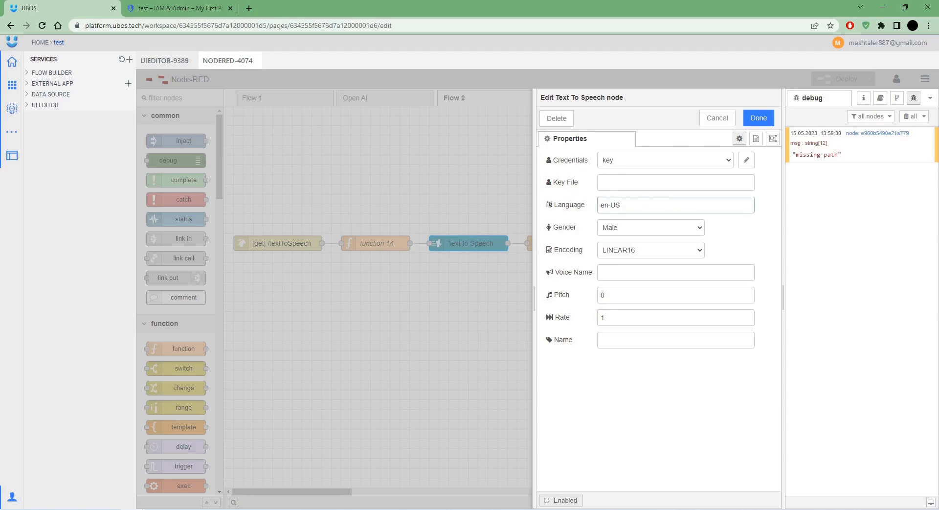
pyautogui.hotkey('alt', 'Tab')
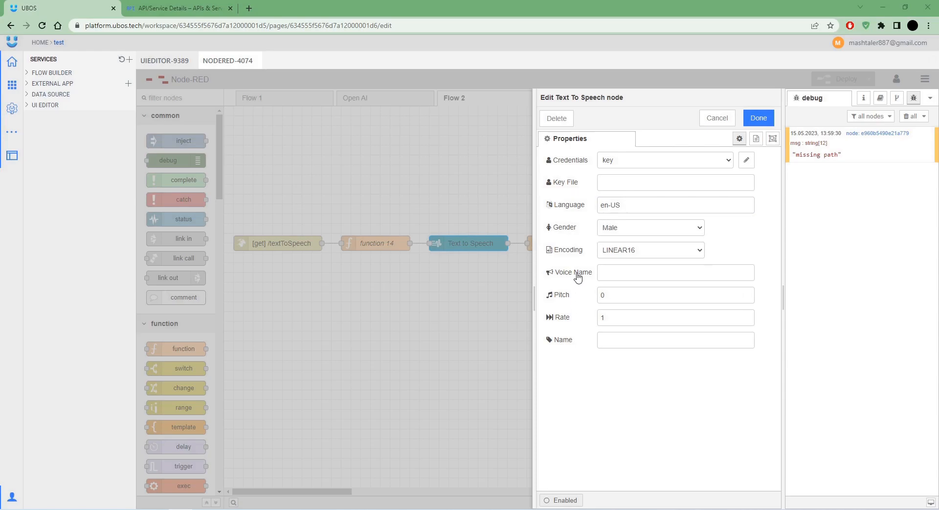
# Load the supported voices page in a new tab and copy the en-GB-Standard-D voice name.
pyautogui.click(249, 8)
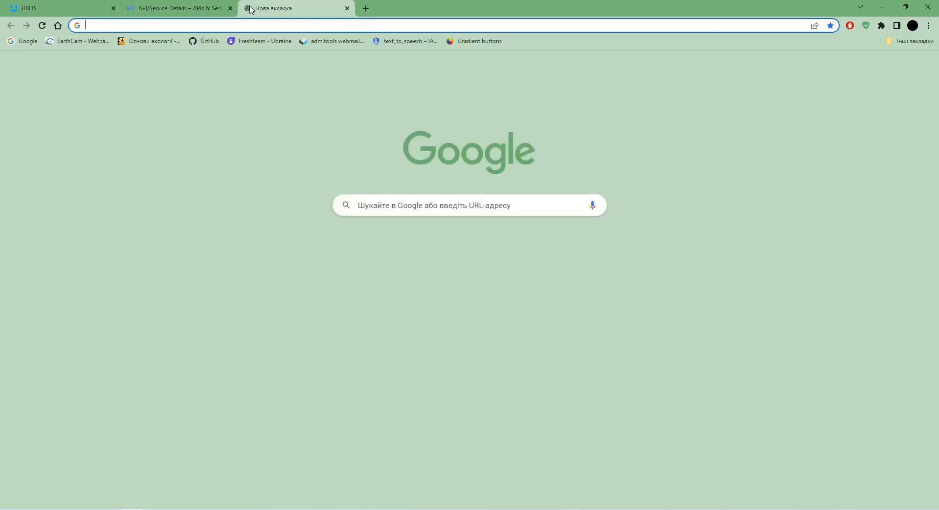
pyautogui.write('https://cloud.google.com/text-to-speech/docs/voices')
pyautogui.press('Return')
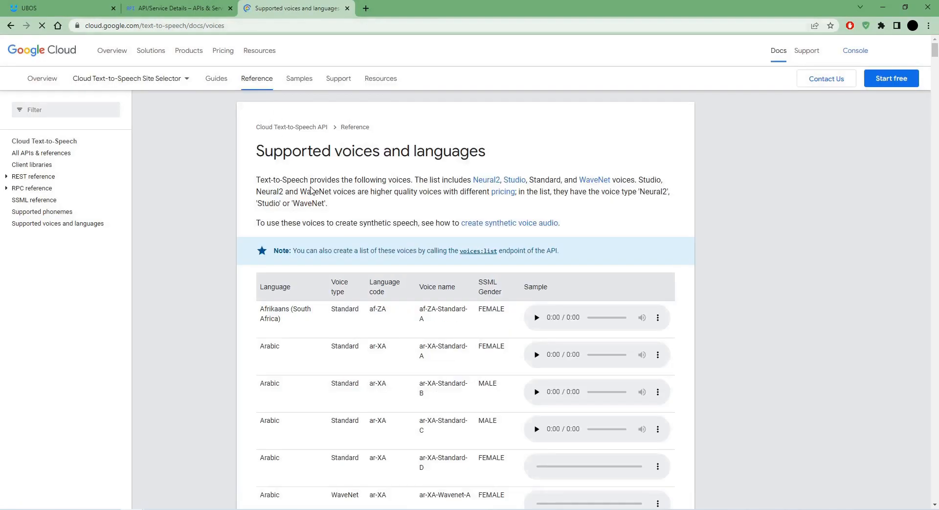
pyautogui.scroll(-12, 443, 249)
pyautogui.scroll(-7, 443, 248)
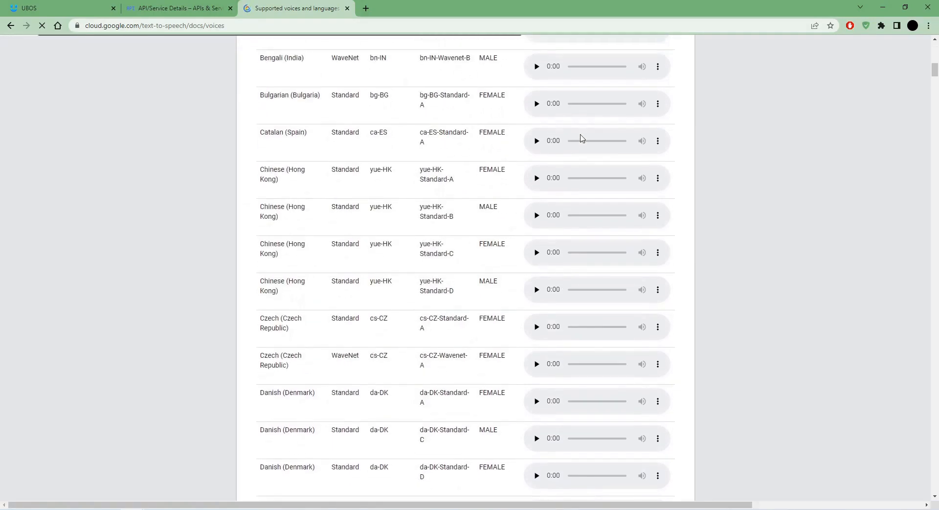
pyautogui.scroll(-6, 370, 284)
pyautogui.scroll(20, 359, 293)
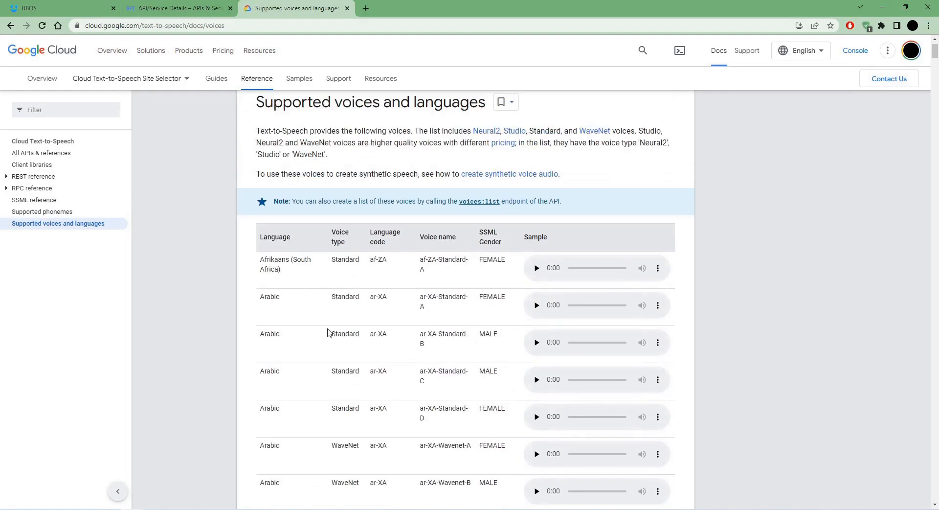
pyautogui.scroll(-20, 313, 353)
pyautogui.scroll(-14, 312, 345)
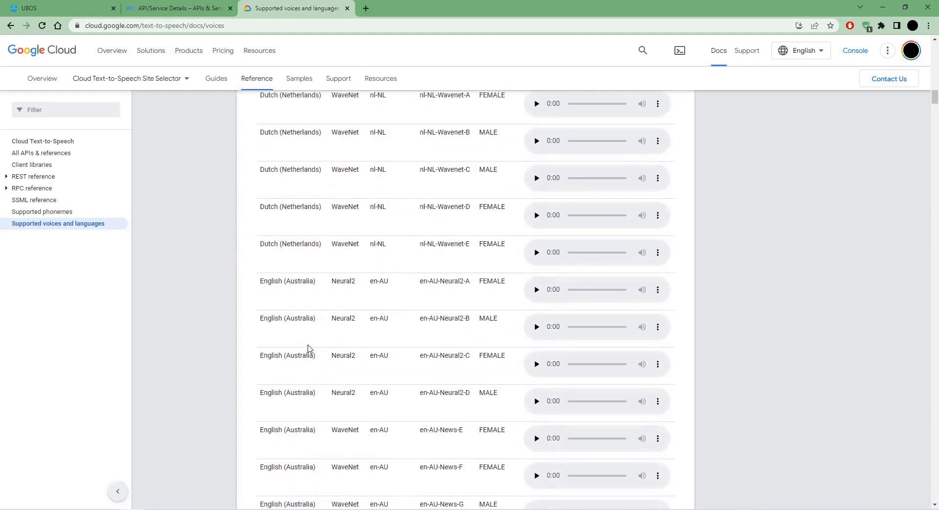
pyautogui.scroll(-20, 314, 318)
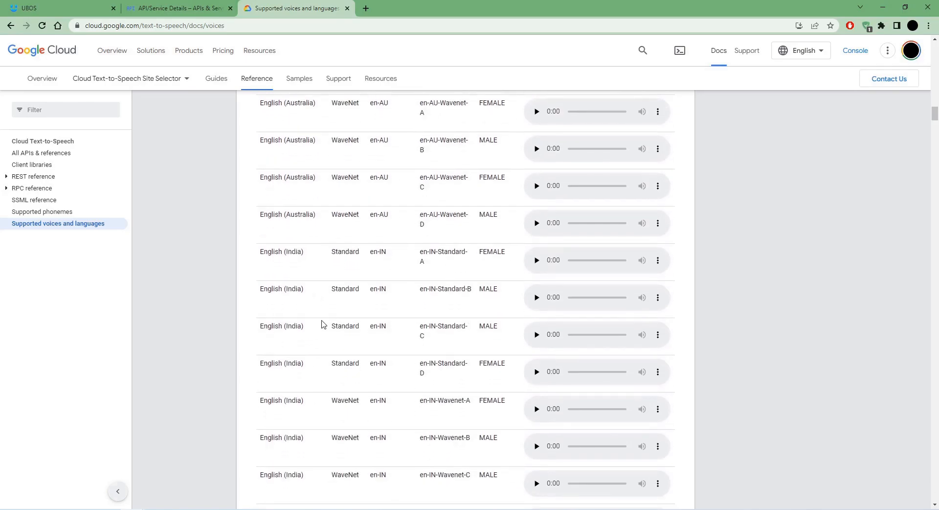
pyautogui.scroll(-12, 332, 339)
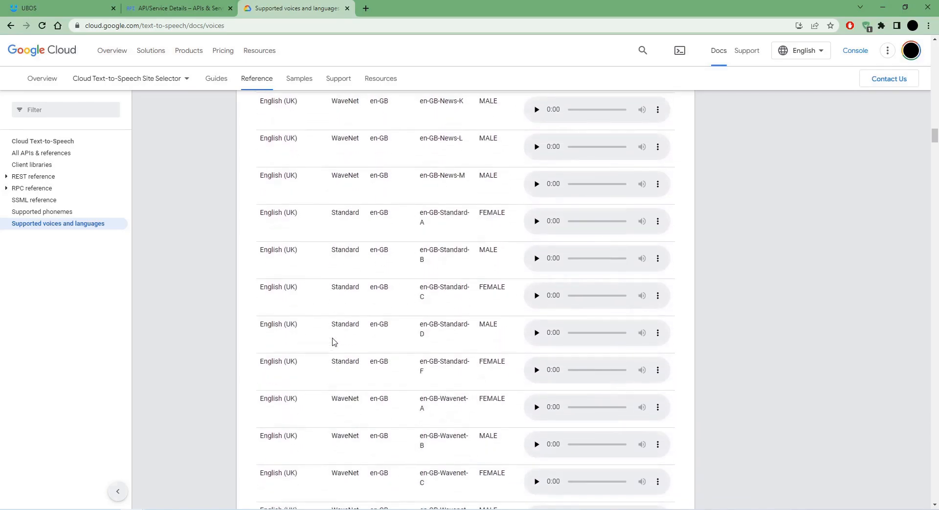
pyautogui.scroll(4, 401, 266)
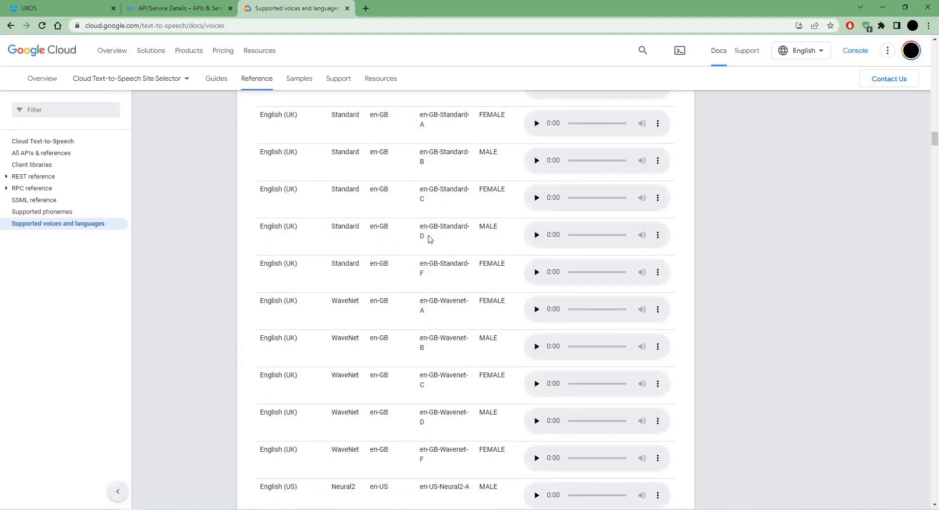
pyautogui.moveTo(428, 236); pyautogui.dragTo(416, 228)
pyautogui.hotkey('ctrl', 'c')
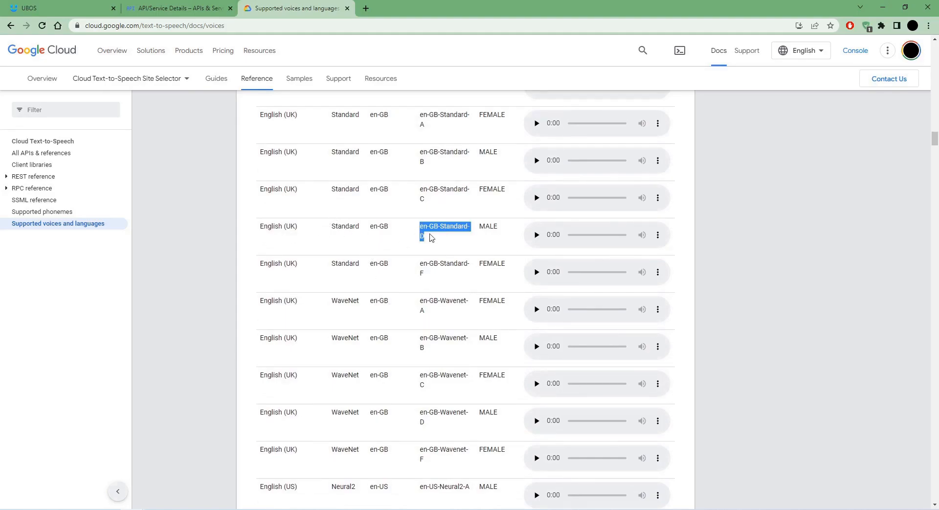
# Paste en-GB-Standard-D into the node's Voice Name field, keeping LINEAR16 encoding.
pyautogui.click(104, 4)
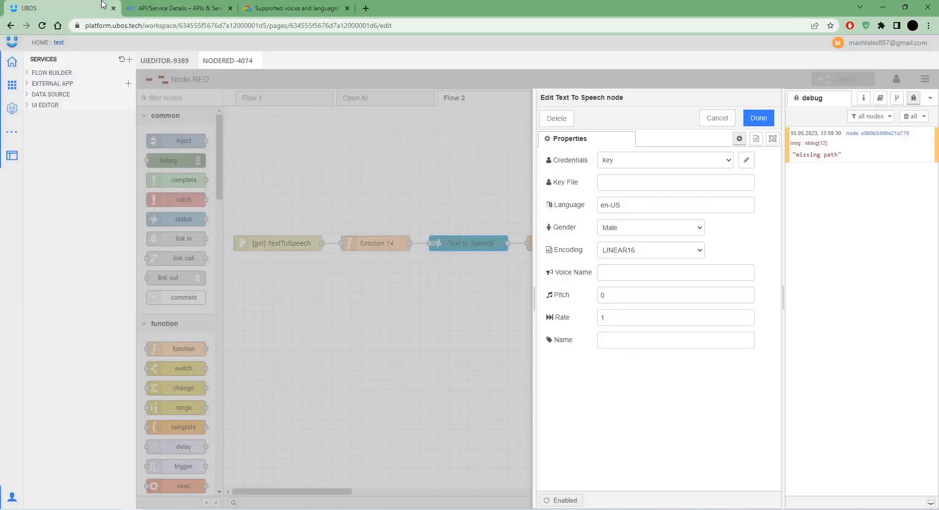
pyautogui.click(631, 250)
pyautogui.click(703, 279)
pyautogui.hotkey('ctrl', 'v')
pyautogui.click(640, 254)
pyautogui.click(653, 262)
pyautogui.click(670, 273)
# Copy en-GB from the docs and set it as the node's Language, keeping Male gender.
pyautogui.hotkey('ctrl', 'Tab')
pyautogui.hotkey('ctrl', 'Tab')
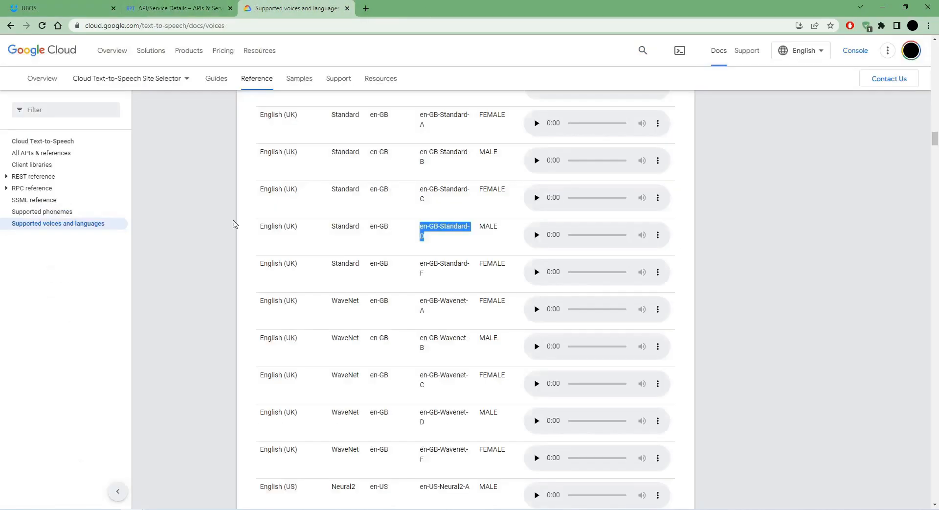
pyautogui.moveTo(372, 227); pyautogui.dragTo(391, 230)
pyautogui.hotkey('ctrl', 'c')
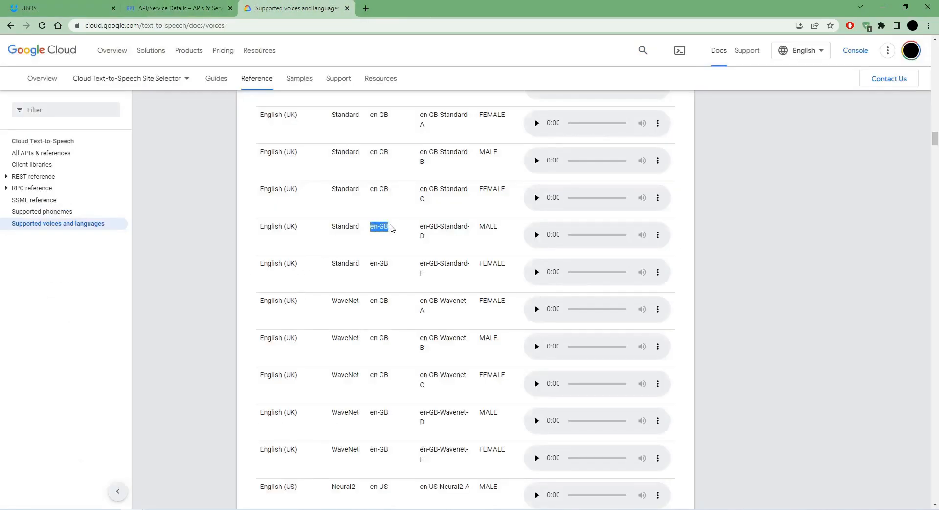
pyautogui.click(64, 7)
pyautogui.doubleClick(631, 206)
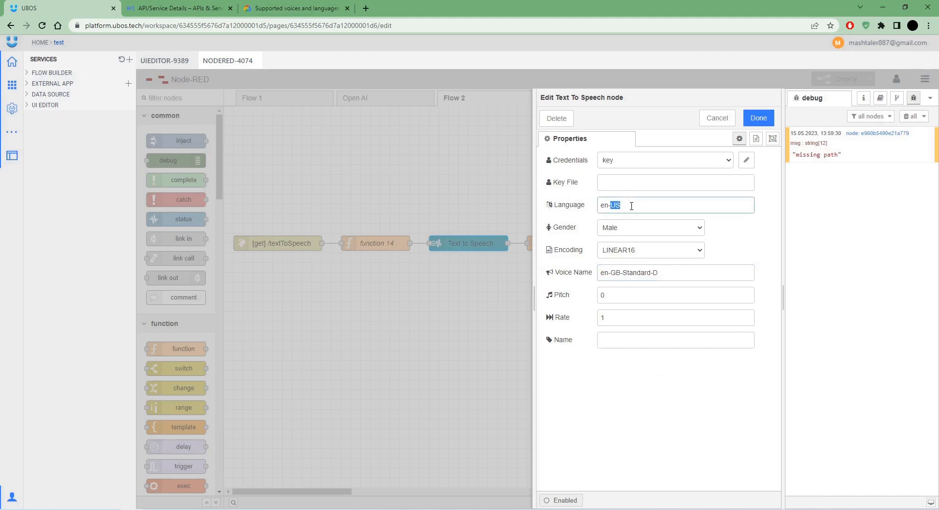
pyautogui.hotkey('ctrl', 'v')
pyautogui.click(661, 230)
pyautogui.click(618, 244)
# Check the gender of en-GB-Standard-D and neighbouring voices in the voices list.
pyautogui.click(176, 8)
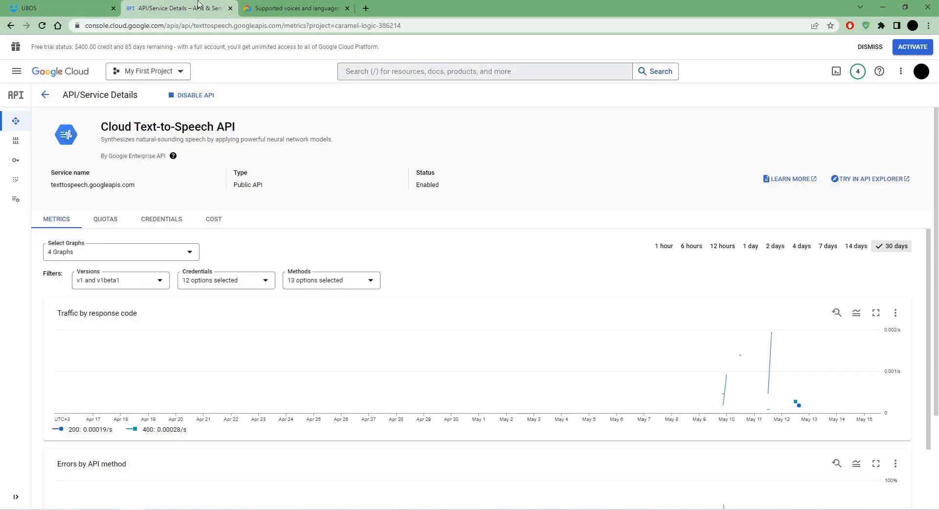
pyautogui.click(293, 8)
pyautogui.doubleClick(480, 229)
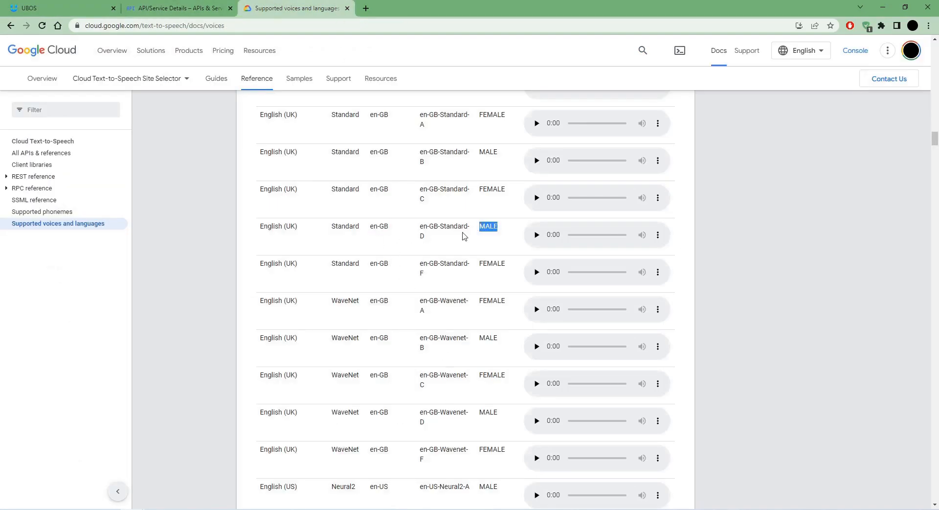
pyautogui.moveTo(431, 236); pyautogui.dragTo(420, 229)
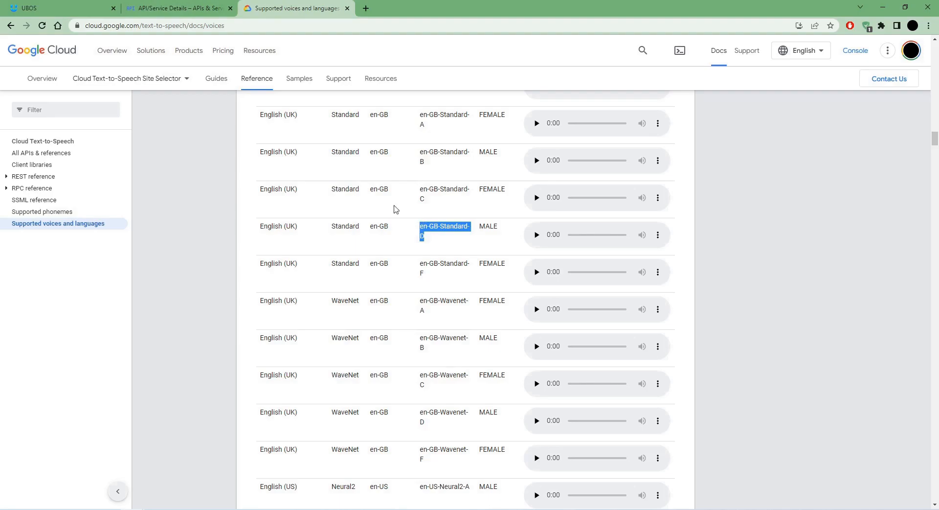
pyautogui.click(433, 236)
pyautogui.doubleClick(487, 227)
pyautogui.click(437, 202)
pyautogui.tripleClick(422, 195)
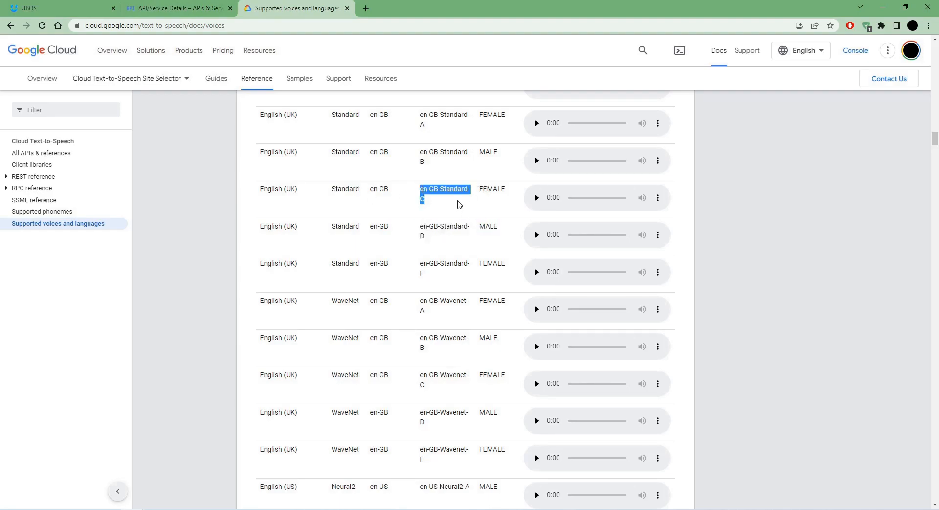
pyautogui.click(487, 223)
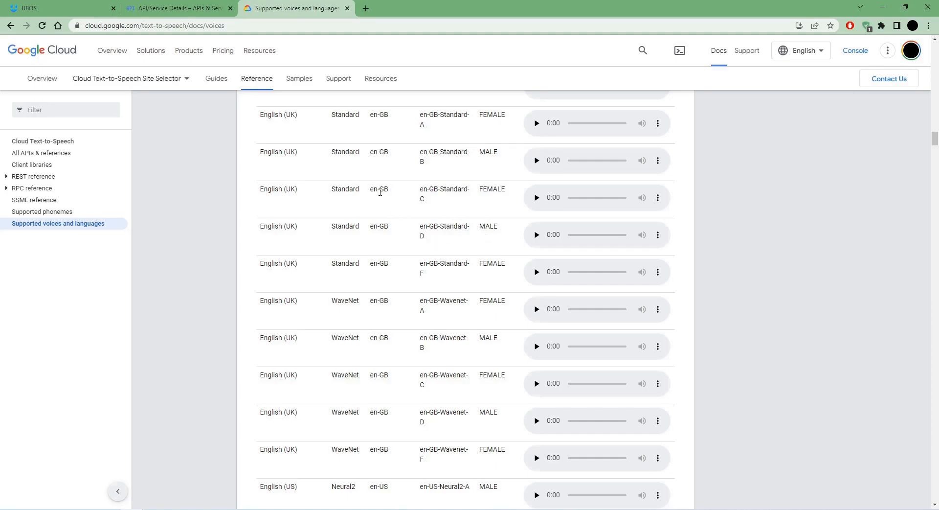
# Set pitch to 3 and rate to 1, save the node settings and deploy.
pyautogui.click(91, 4)
pyautogui.click(730, 237)
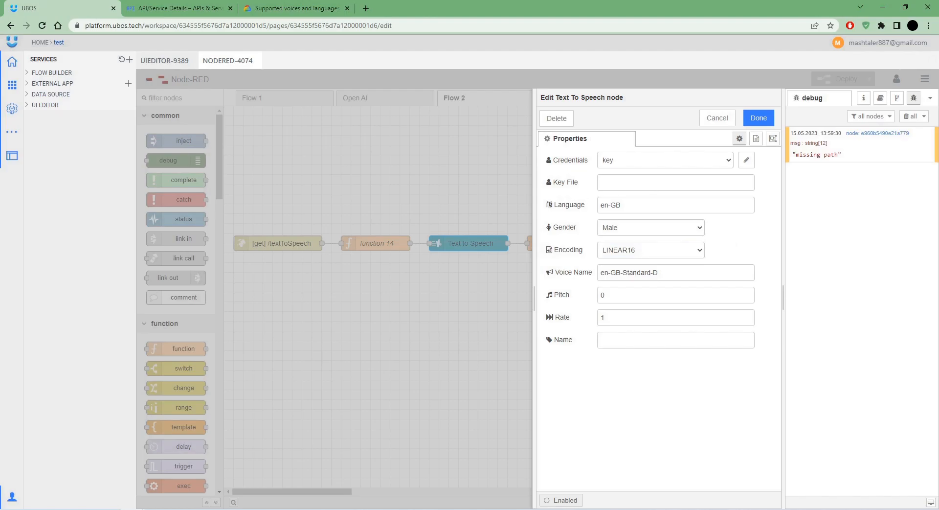
pyautogui.click(672, 206)
pyautogui.click(628, 273)
pyautogui.click(626, 308)
pyautogui.tripleClick(748, 293)
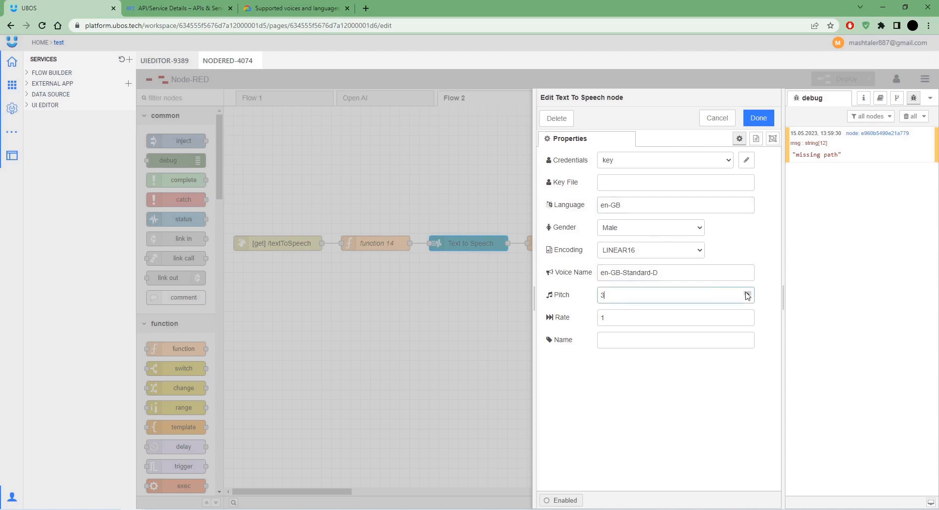
pyautogui.click(747, 315)
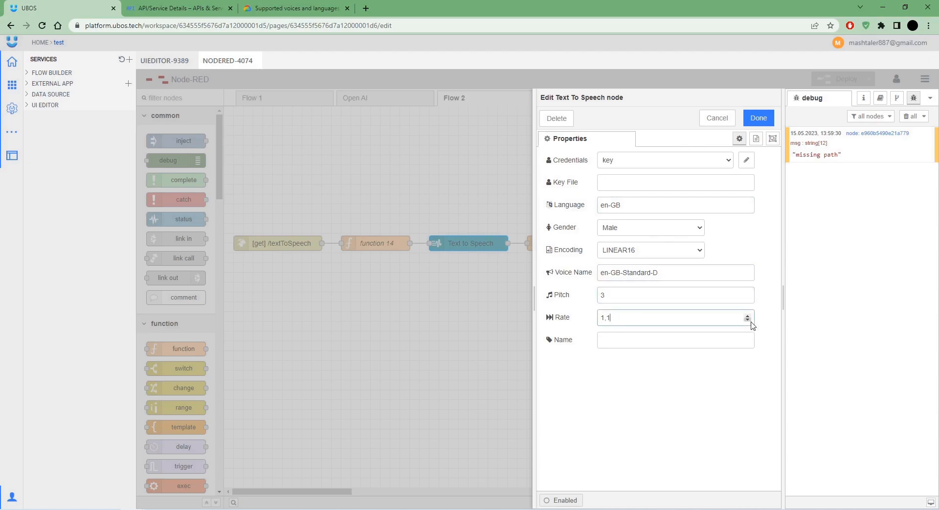
pyautogui.click(750, 320)
pyautogui.click(771, 271)
pyautogui.click(758, 118)
pyautogui.click(839, 80)
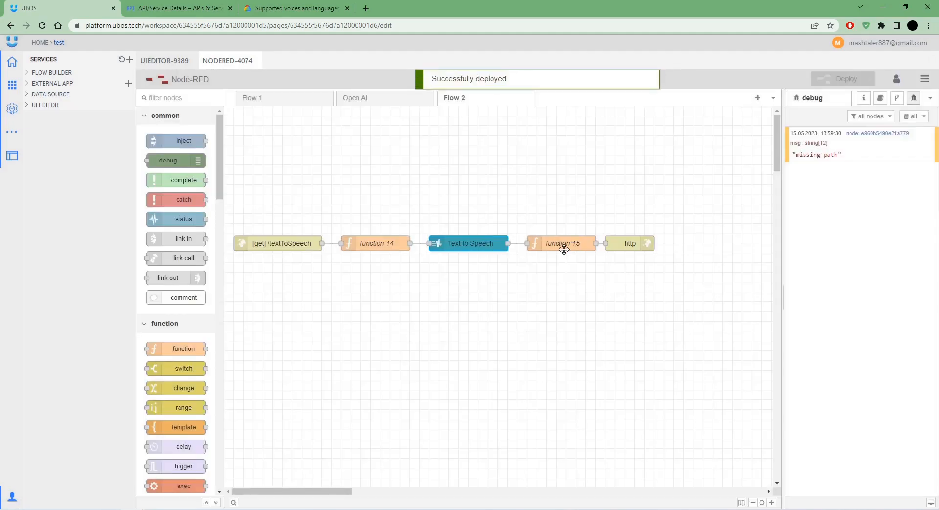
# Give function 15 MP3 attachment headers and msg.payload = msg.payload.audio.data, then deploy.
pyautogui.doubleClick(571, 249)
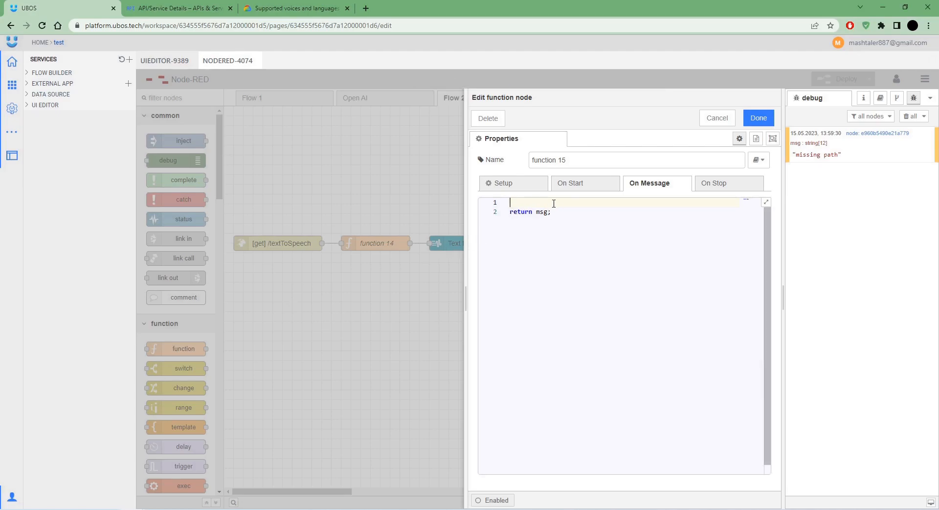
pyautogui.hotkey('ctrl', 'v')
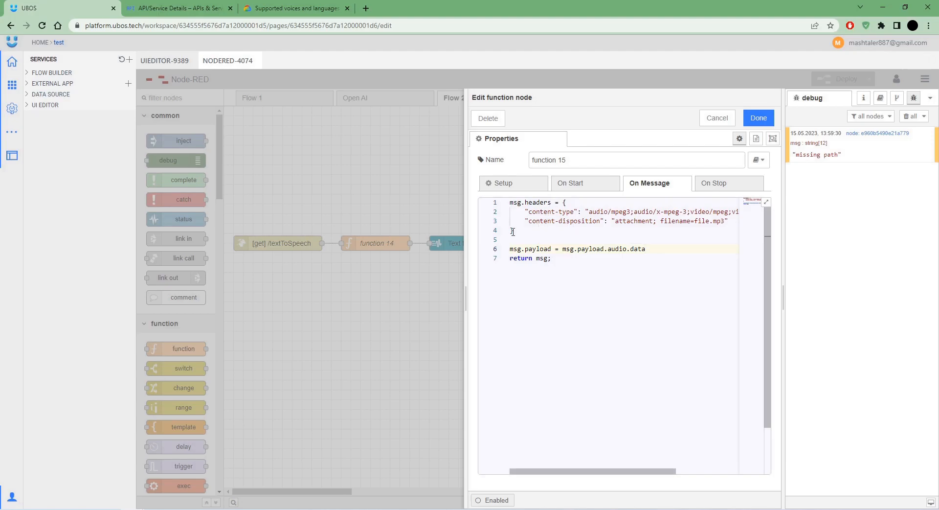
pyautogui.moveTo(465, 299); pyautogui.dragTo(171, 293)
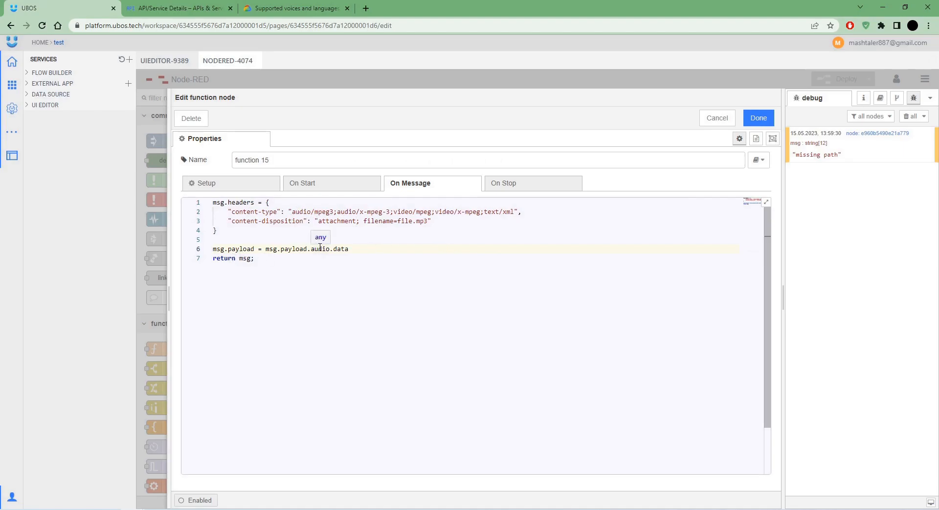
pyautogui.click(292, 249)
pyautogui.click(324, 249)
pyautogui.click(759, 118)
pyautogui.click(843, 79)
# Nudge the http node, clear the debug messages and redeploy the flow.
pyautogui.moveTo(624, 247); pyautogui.dragTo(633, 246)
pyautogui.click(914, 116)
pyautogui.click(843, 79)
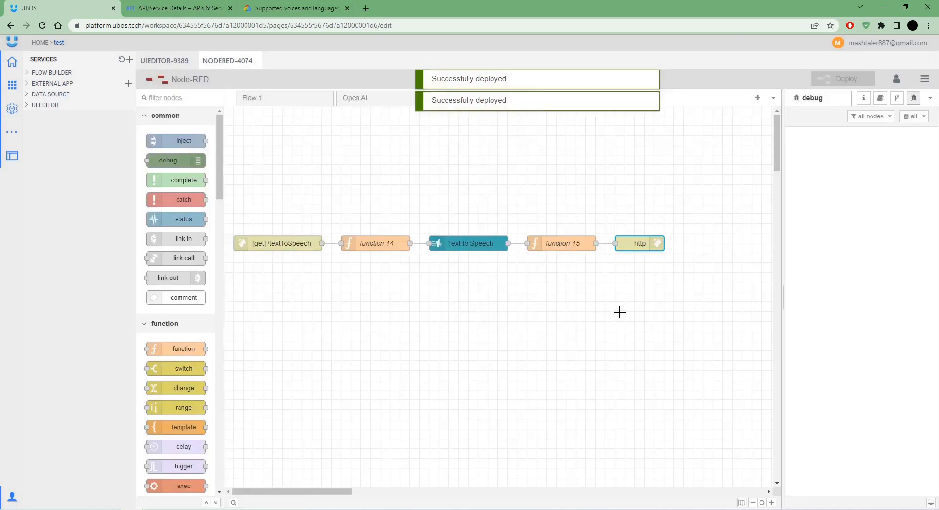
pyautogui.click(498, 176)
# Make the Transform! button's onClick navigate to the copied NodeRed-4074 endpoint URL.
pyautogui.click(168, 62)
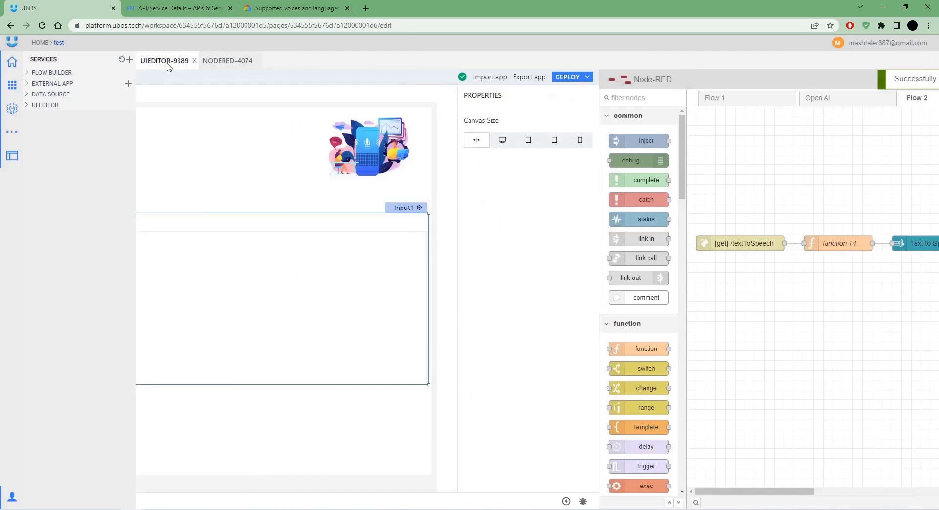
pyautogui.click(396, 395)
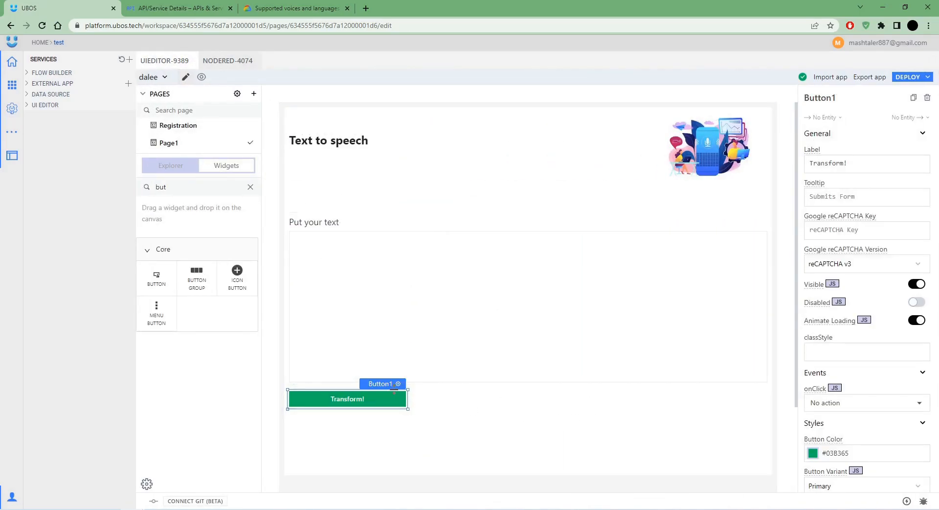
pyautogui.click(75, 73)
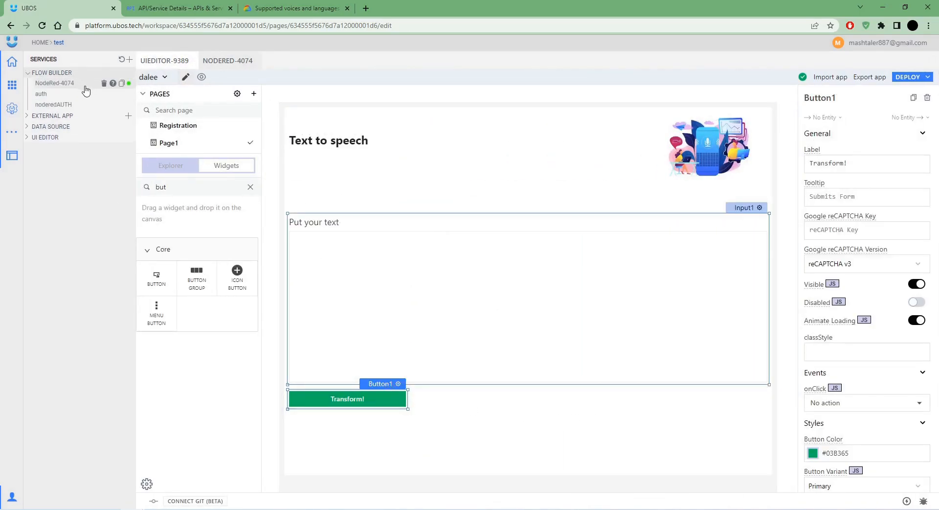
pyautogui.click(122, 84)
pyautogui.click(51, 72)
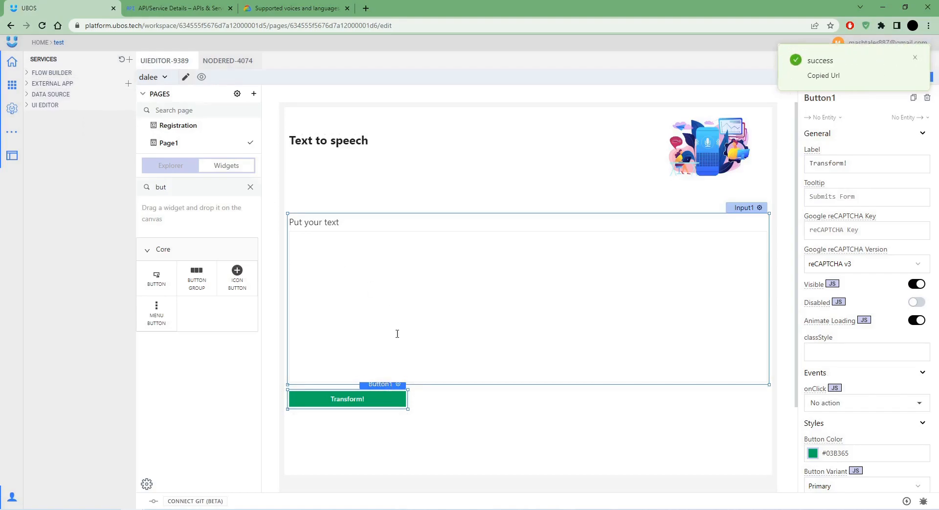
pyautogui.scroll(-6, 842, 264)
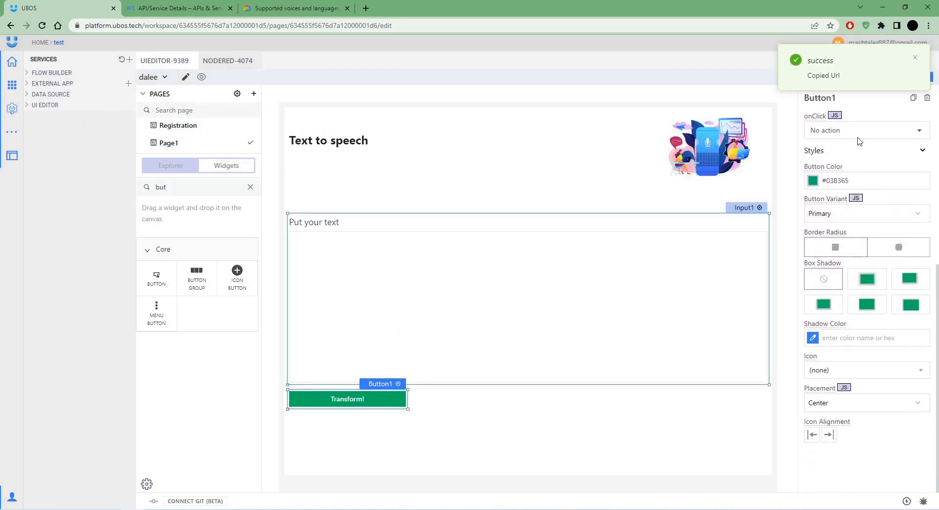
pyautogui.click(857, 130)
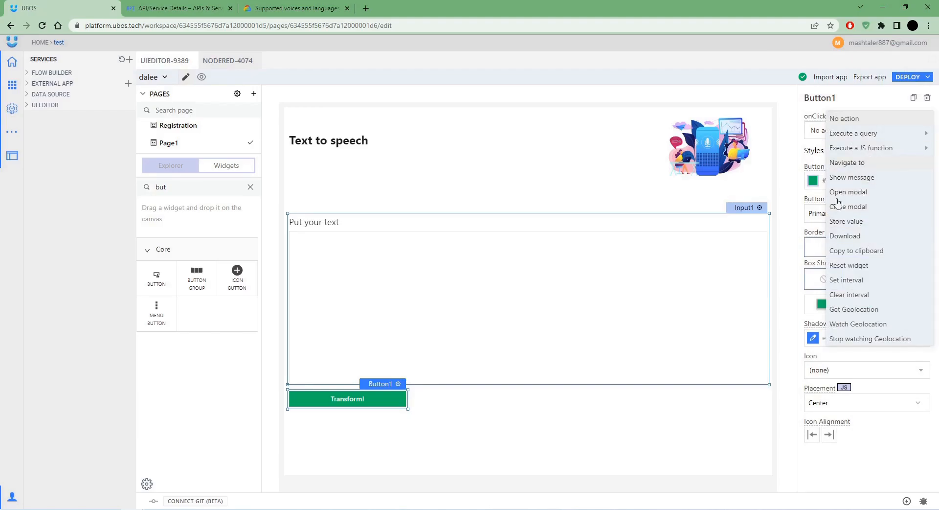
pyautogui.click(841, 163)
pyautogui.click(841, 163)
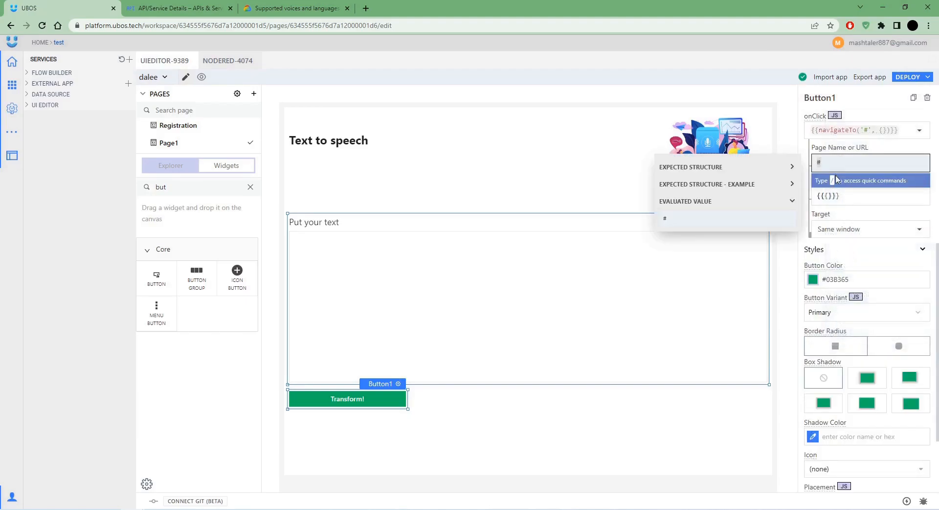
pyautogui.hotkey('ctrl', 'v')
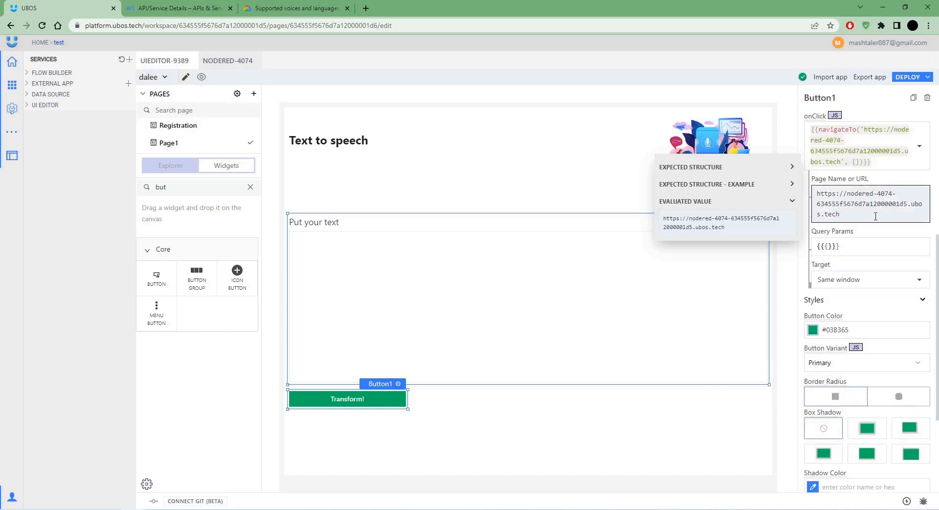
# Add query params {"text": Input1.text} and set the target to New window.
pyautogui.click(862, 247)
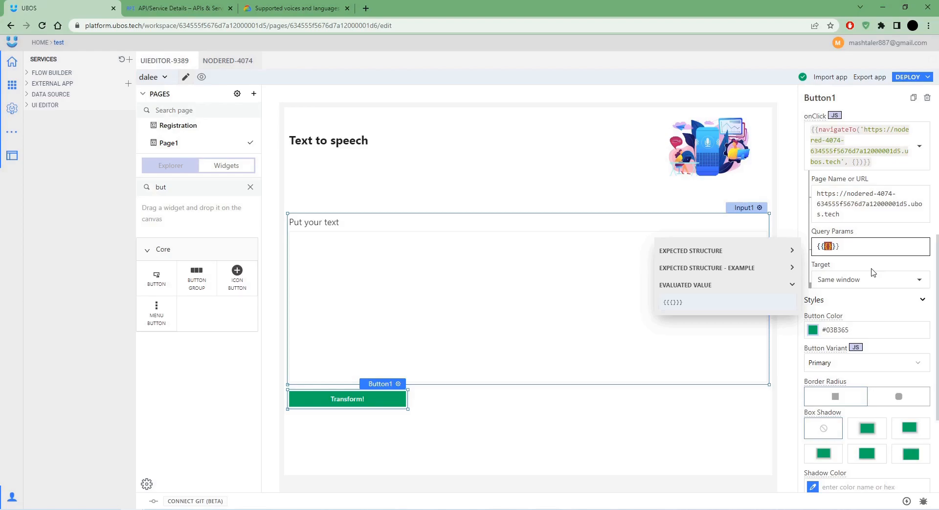
pyautogui.write('"text"')
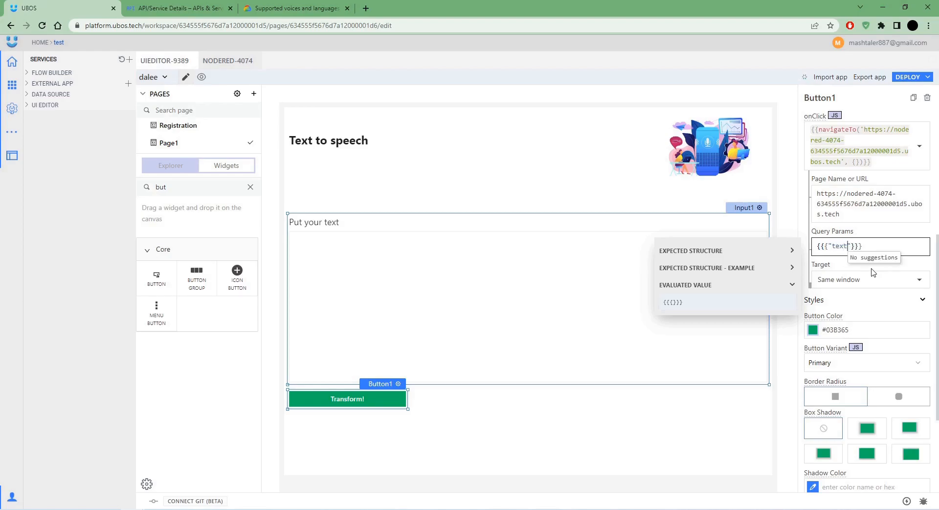
pyautogui.write(':')
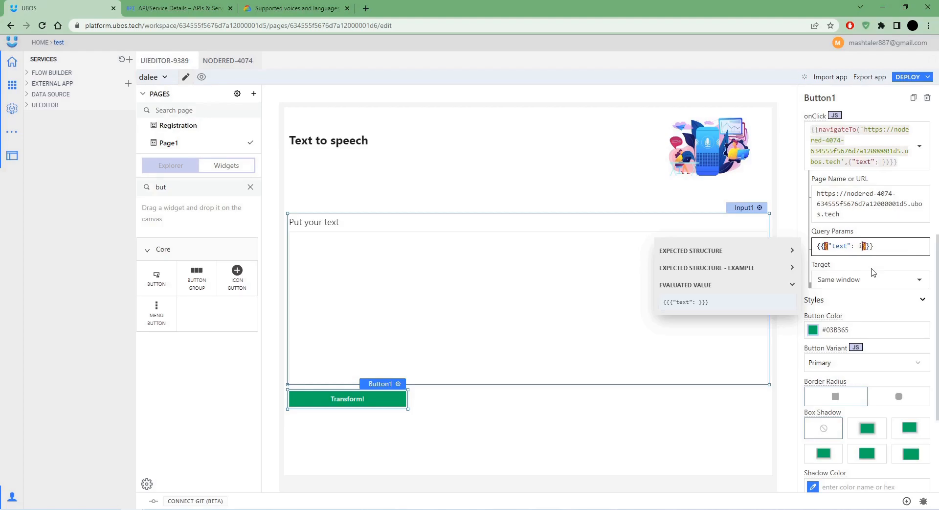
pyautogui.write(' Input1.')
pyautogui.press('Up')
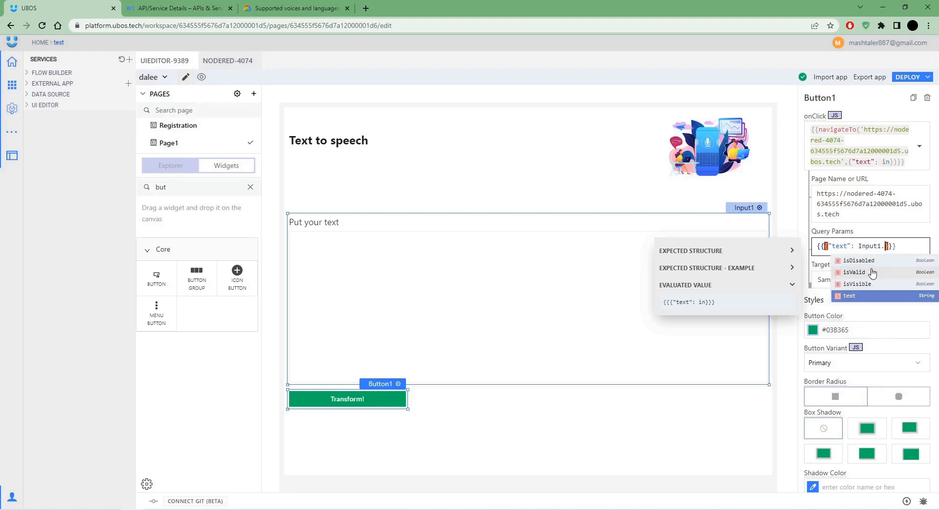
pyautogui.press('Return')
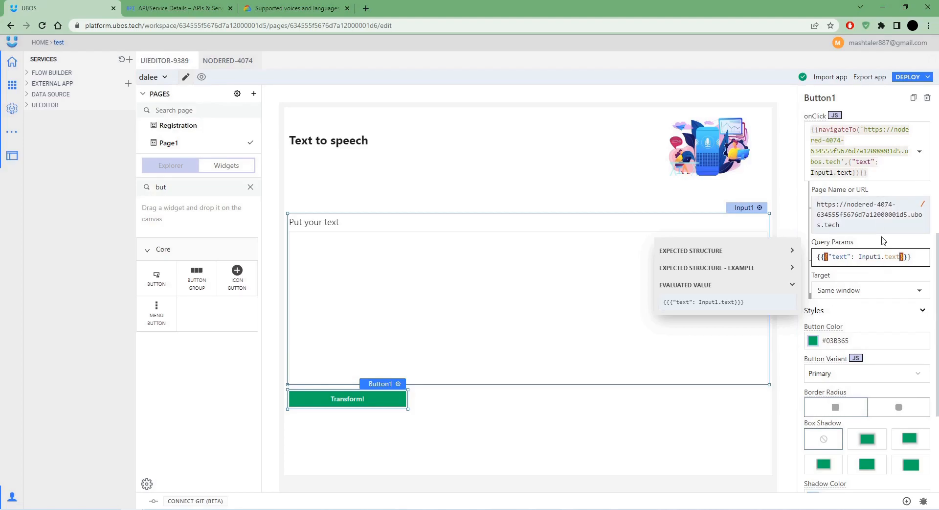
pyautogui.click(859, 291)
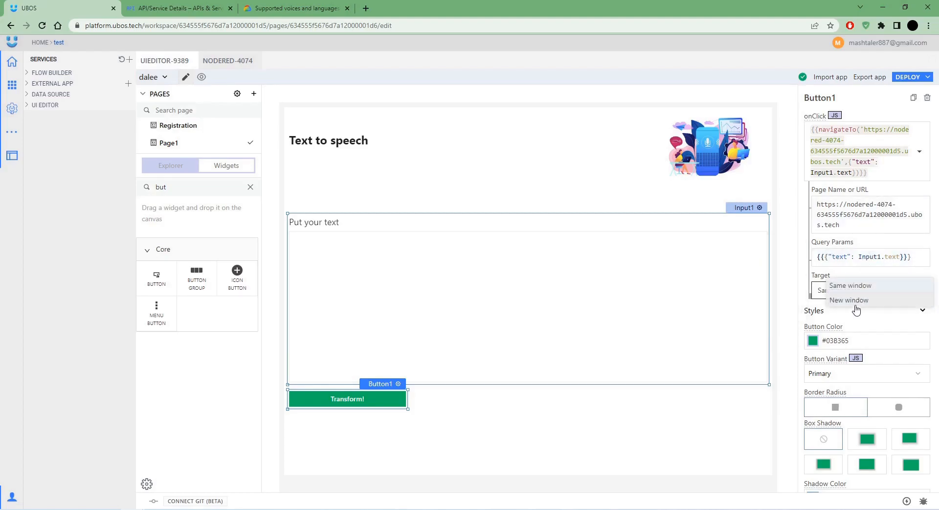
pyautogui.click(856, 301)
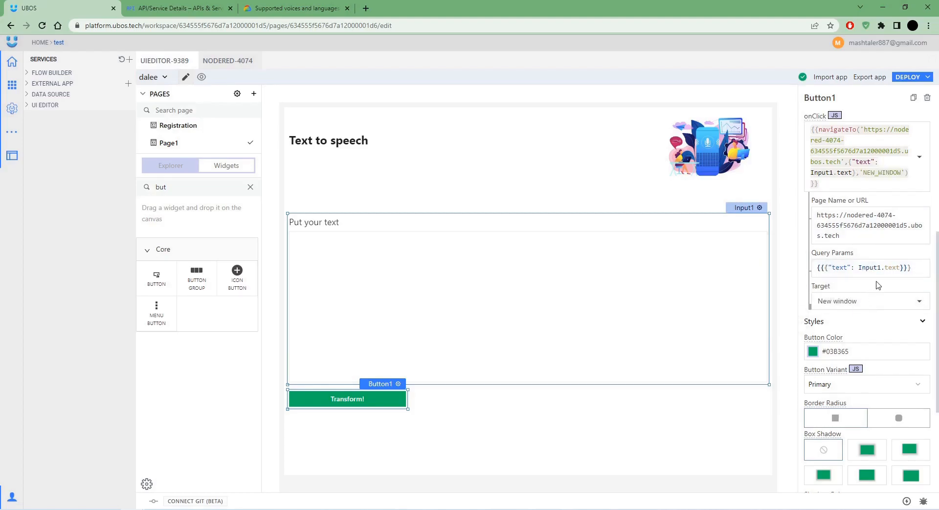
pyautogui.click(426, 404)
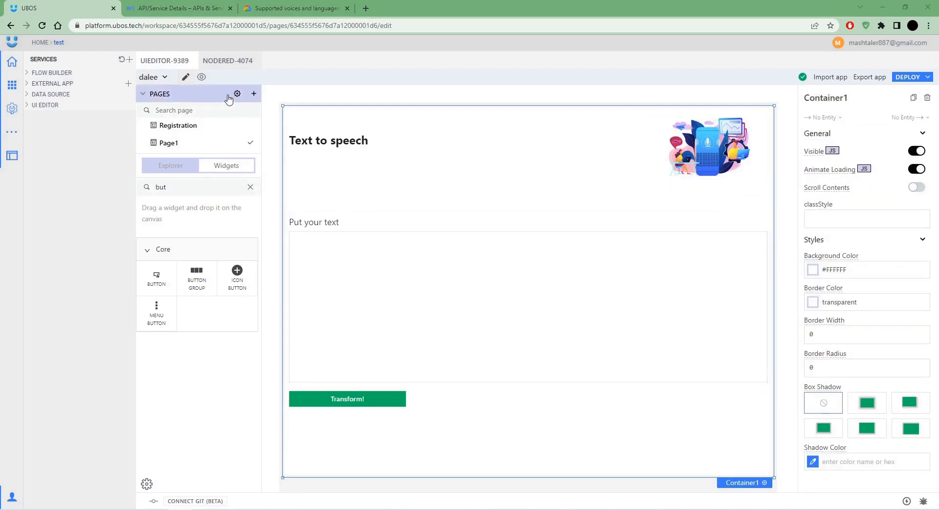
pyautogui.click(226, 62)
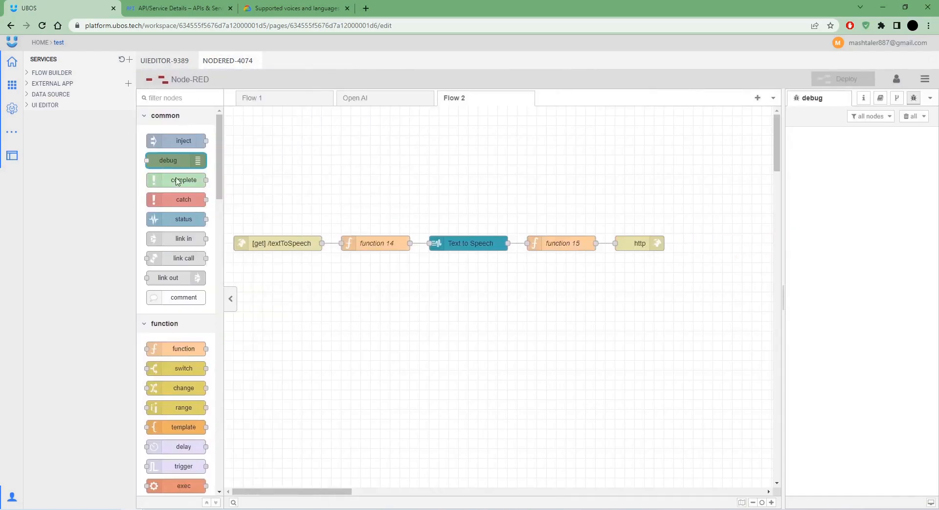
# Add http in, template and http response nodes, wire them together and deploy.
pyautogui.scroll(-2, 186, 365)
pyautogui.moveTo(184, 329); pyautogui.dragTo(391, 194)
pyautogui.scroll(2, 178, 211)
pyautogui.scroll(-6, 177, 211)
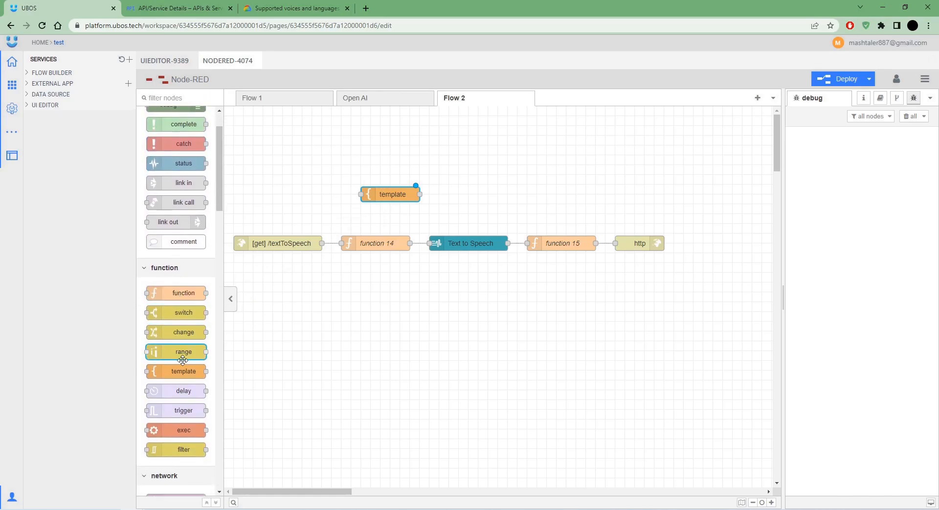
pyautogui.moveTo(178, 302); pyautogui.dragTo(321, 195)
pyautogui.moveTo(167, 321); pyautogui.dragTo(450, 195)
pyautogui.moveTo(361, 194); pyautogui.dragTo(331, 195)
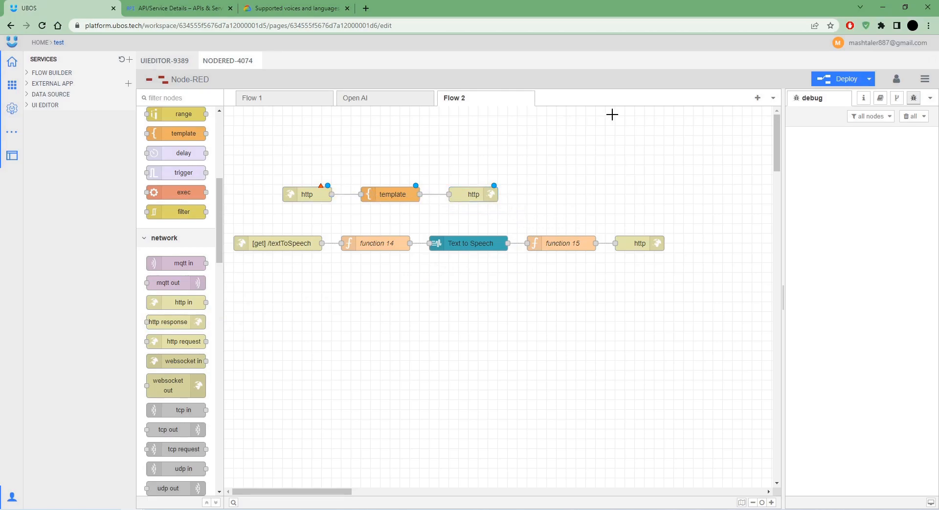
pyautogui.click(839, 79)
pyautogui.click(617, 141)
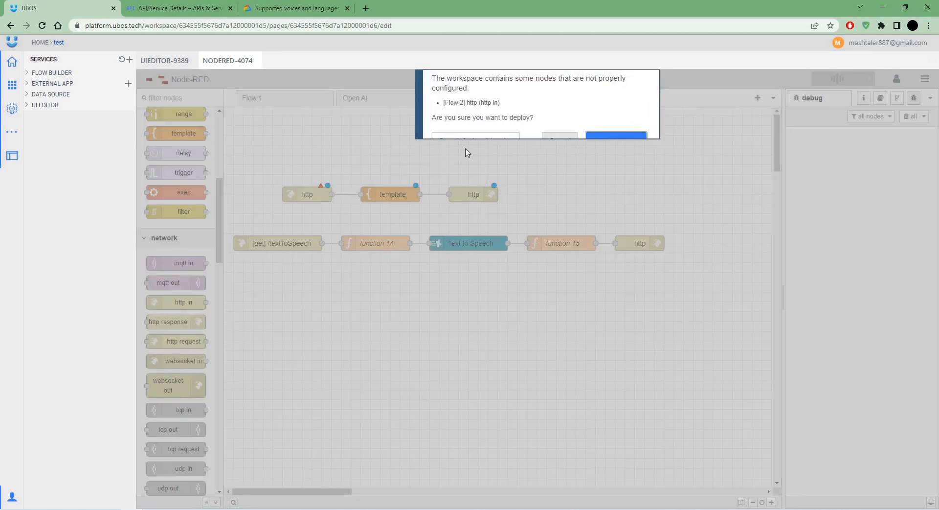
# Set the http in node's URL to /css.
pyautogui.doubleClick(308, 192)
pyautogui.write('/css')
pyautogui.click(756, 118)
# Replace the template content with the gradient button CSS and set syntax highlighting to css.
pyautogui.doubleClick(393, 194)
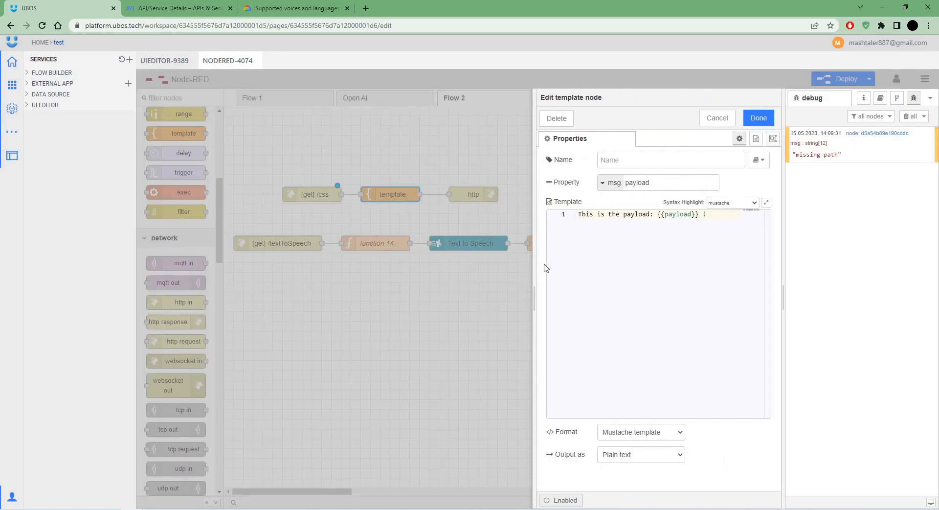
pyautogui.moveTo(711, 223); pyautogui.dragTo(536, 225)
pyautogui.hotkey('ctrl', 'v')
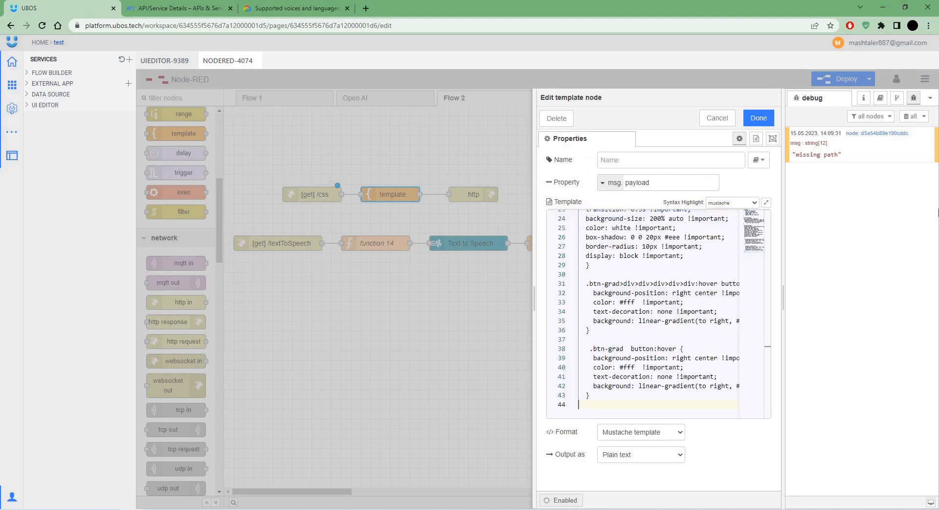
pyautogui.click(733, 202)
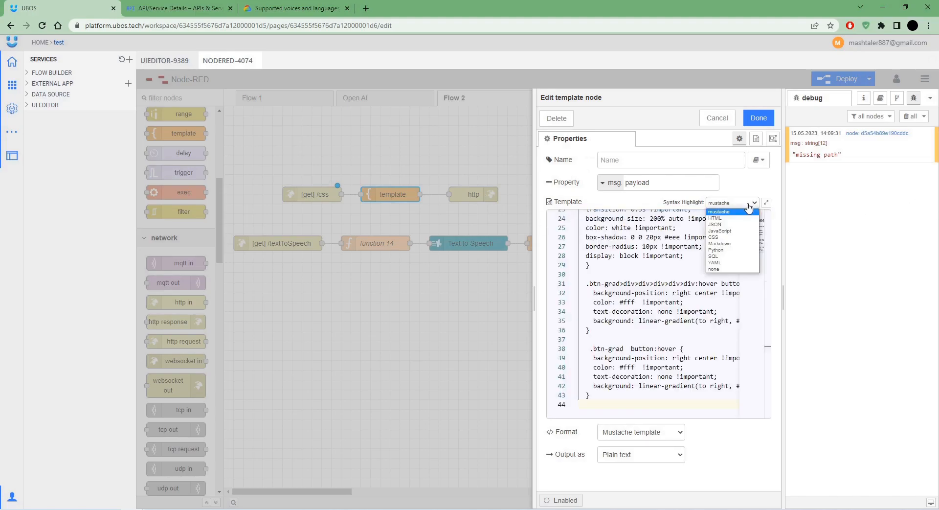
pyautogui.click(722, 242)
pyautogui.click(609, 342)
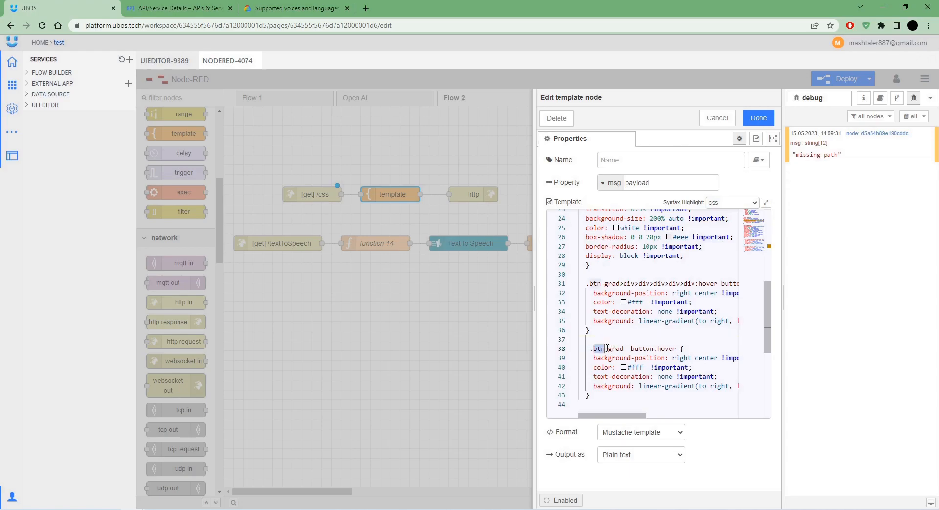
pyautogui.moveTo(626, 349); pyautogui.dragTo(598, 347)
# Save the template, deploy, and give the Transform! button the class btn-grad.
pyautogui.click(759, 117)
pyautogui.click(837, 79)
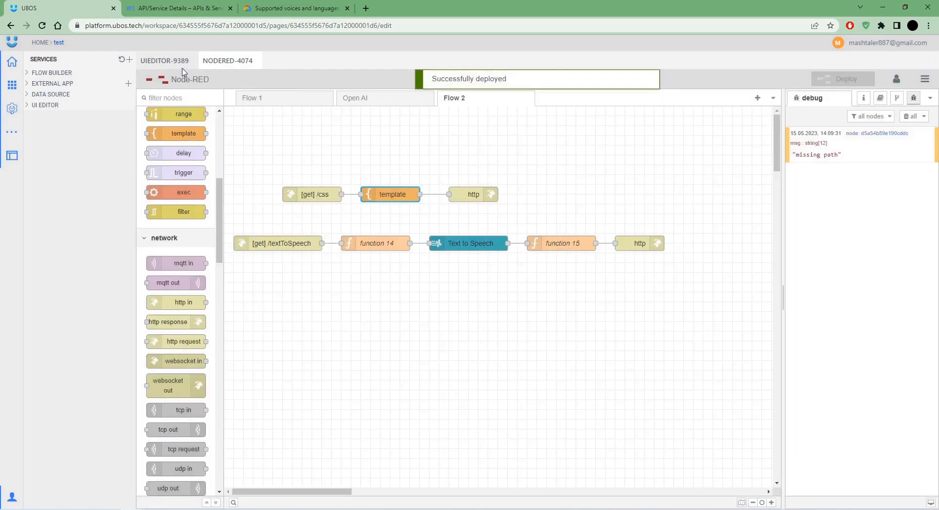
pyautogui.click(177, 61)
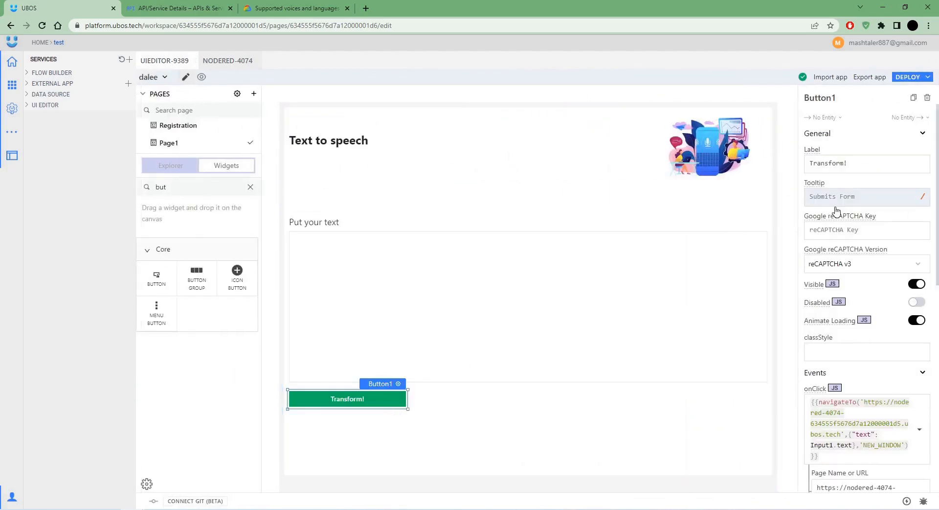
pyautogui.click(865, 351)
pyautogui.write('btn-grad')
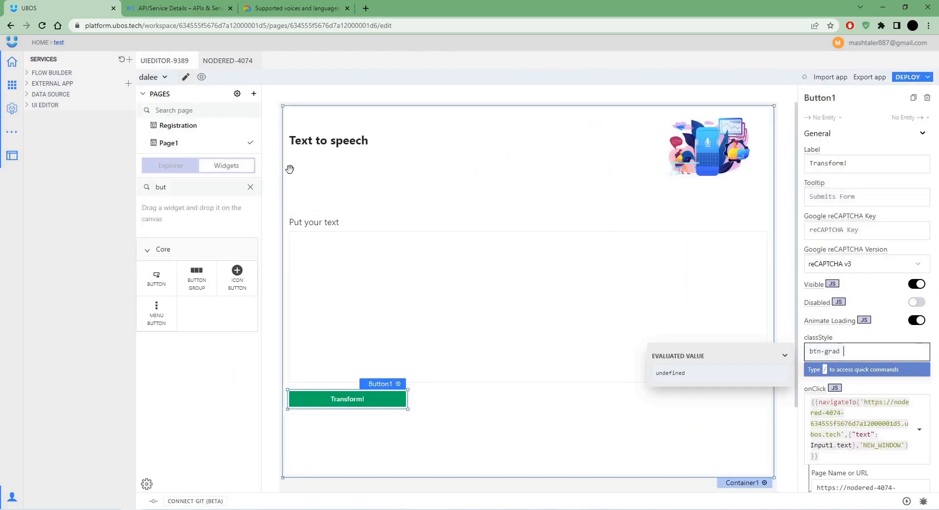
# Copy title_text from the stylesheet and set it as the title's class.
pyautogui.click(344, 151)
pyautogui.click(232, 69)
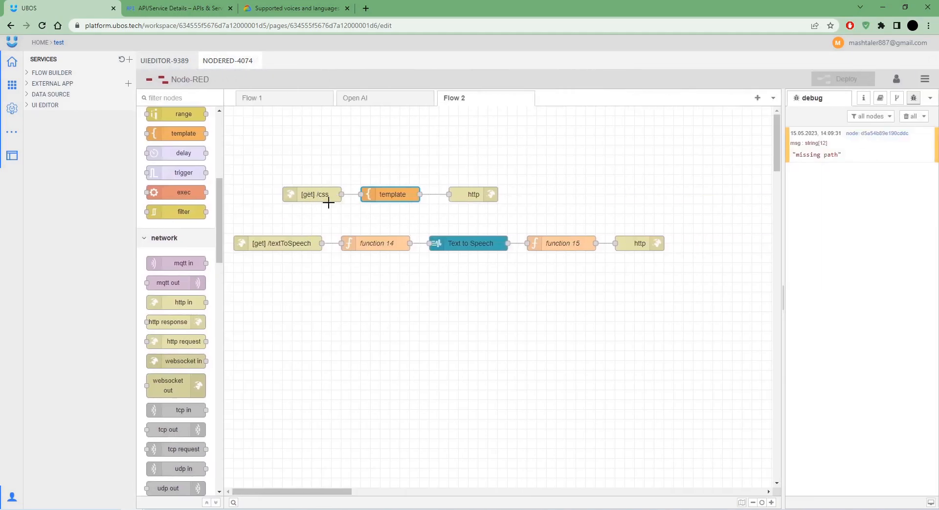
pyautogui.doubleClick(373, 194)
pyautogui.scroll(5, 605, 279)
pyautogui.moveTo(619, 292); pyautogui.dragTo(582, 289)
pyautogui.hotkey('ctrl', 'c')
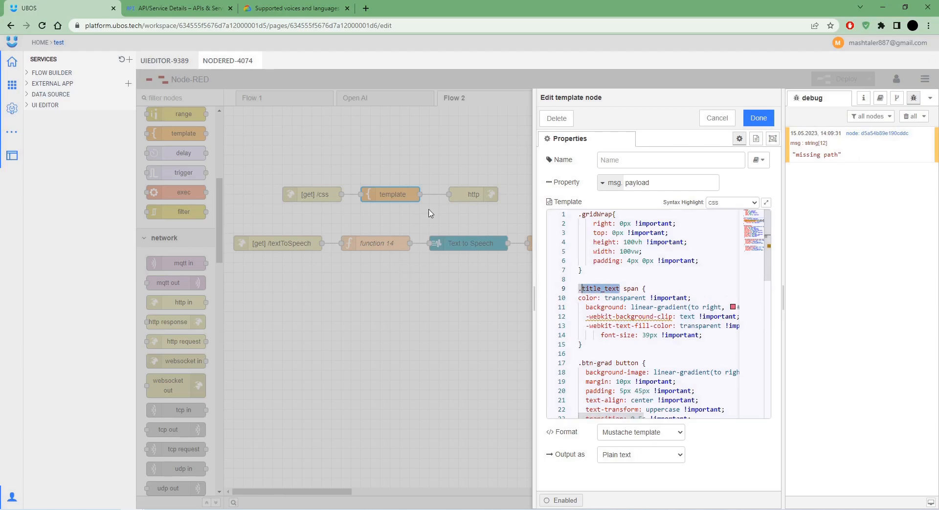
pyautogui.press('Escape')
pyautogui.click(164, 61)
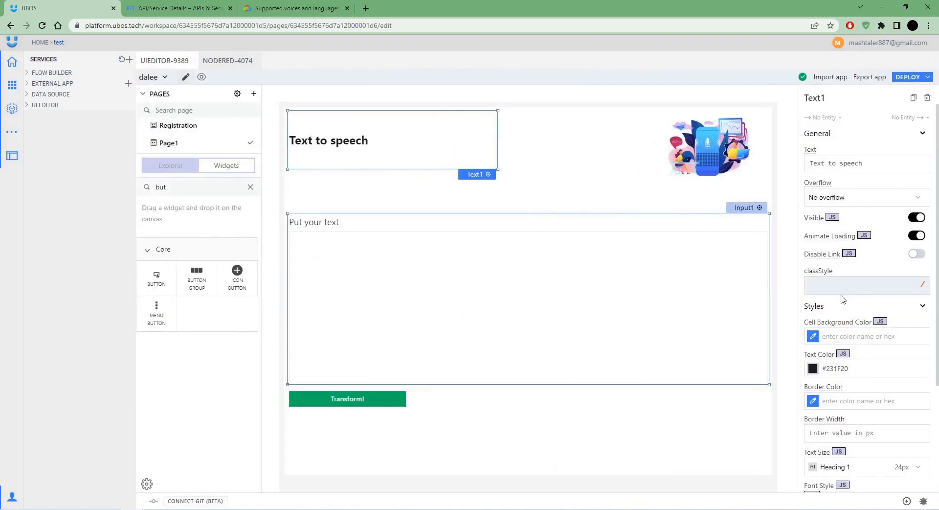
pyautogui.click(843, 287)
pyautogui.hotkey('ctrl', 'v')
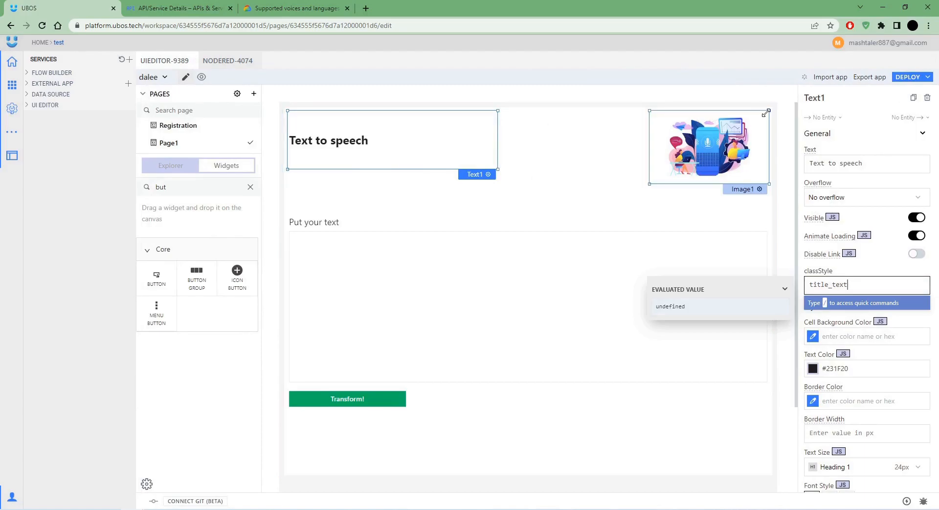
# Give the page container the class gridWrap.
pyautogui.click(793, 108)
pyautogui.click(838, 225)
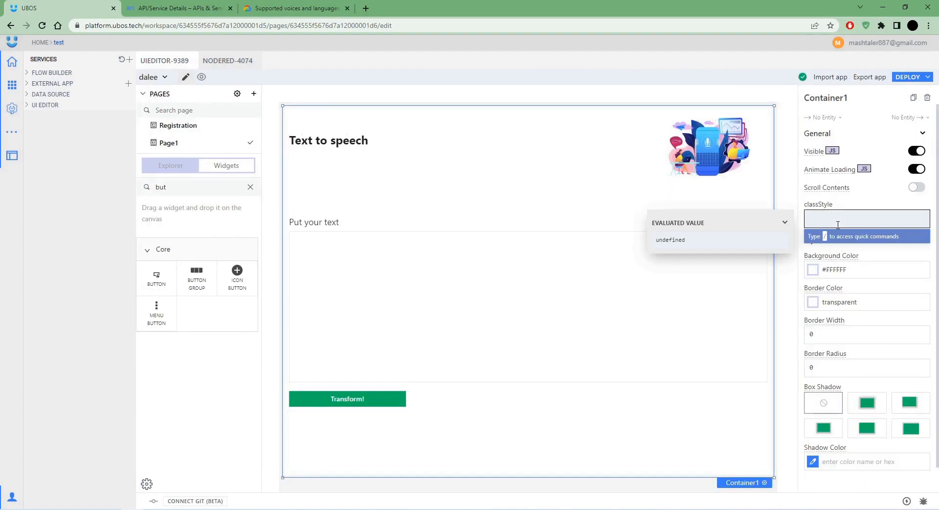
pyautogui.write('gridWrap')
pyautogui.click(782, 151)
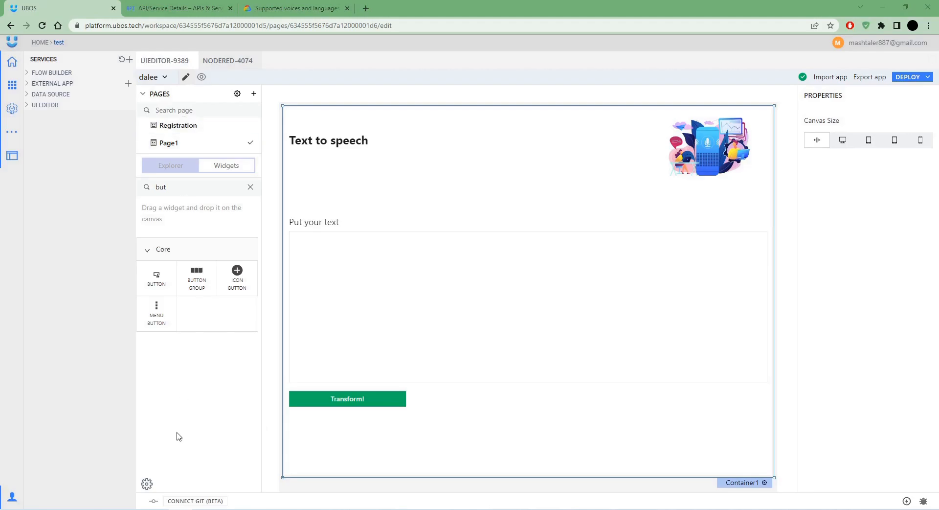
# Set the app's custom CSS address to the Node-RED service URL followed by /css.
pyautogui.click(147, 484)
pyautogui.click(81, 73)
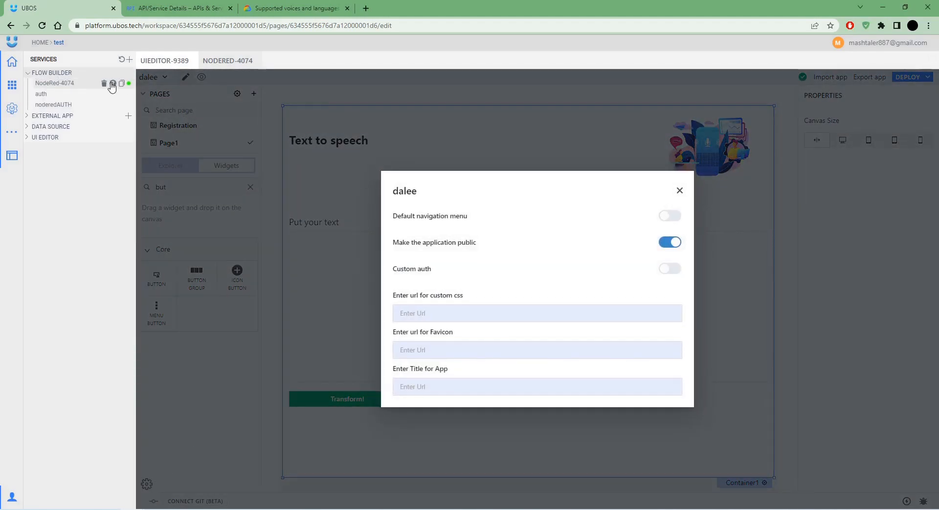
pyautogui.click(123, 85)
pyautogui.click(74, 72)
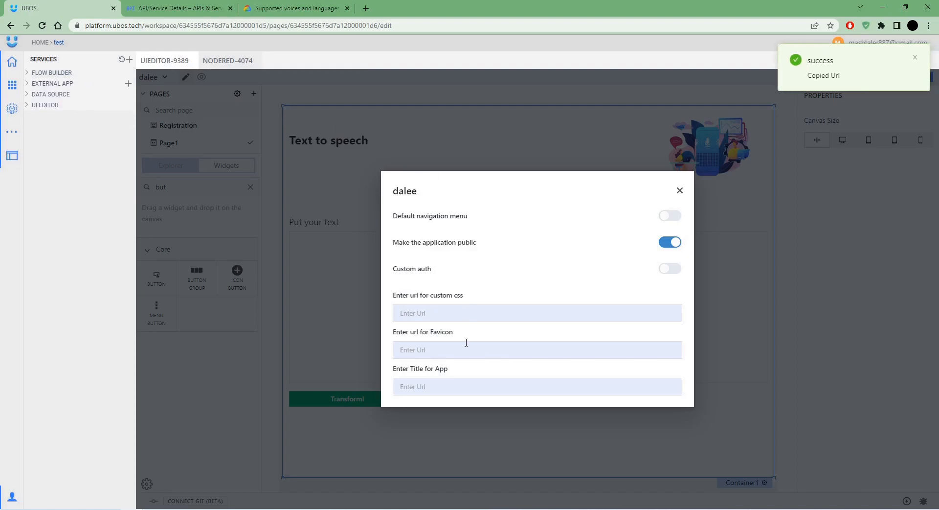
pyautogui.click(463, 313)
pyautogui.hotkey('ctrl', 'v')
pyautogui.write('css')
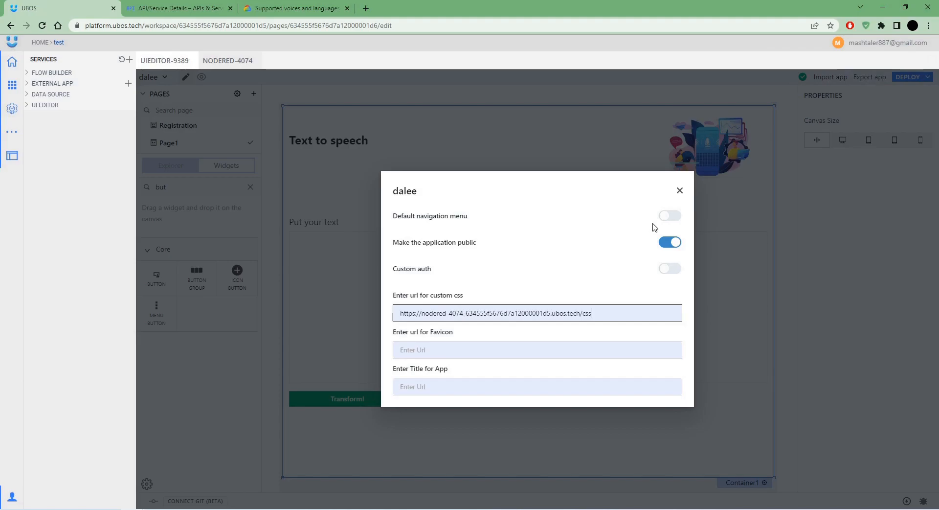
pyautogui.click(680, 191)
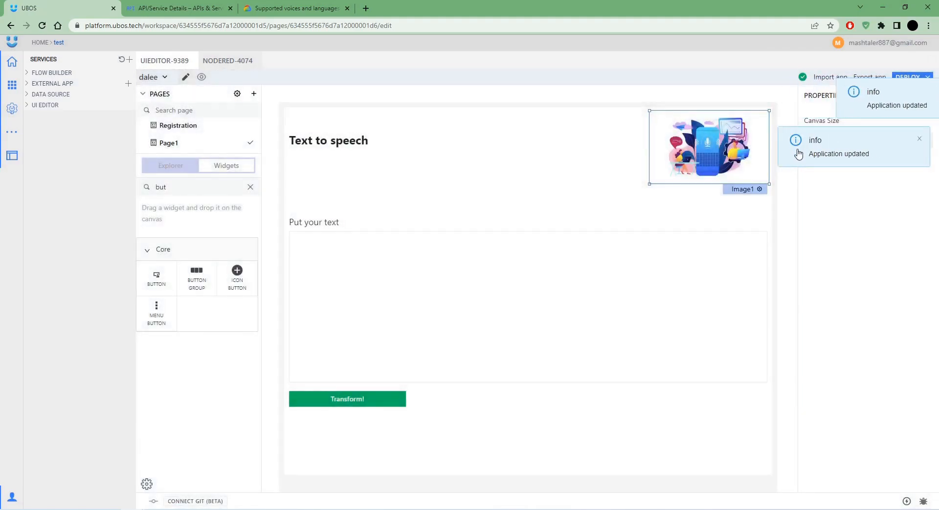
# Publish the app and check the live page's gradient title and Transform button.
pyautogui.click(908, 77)
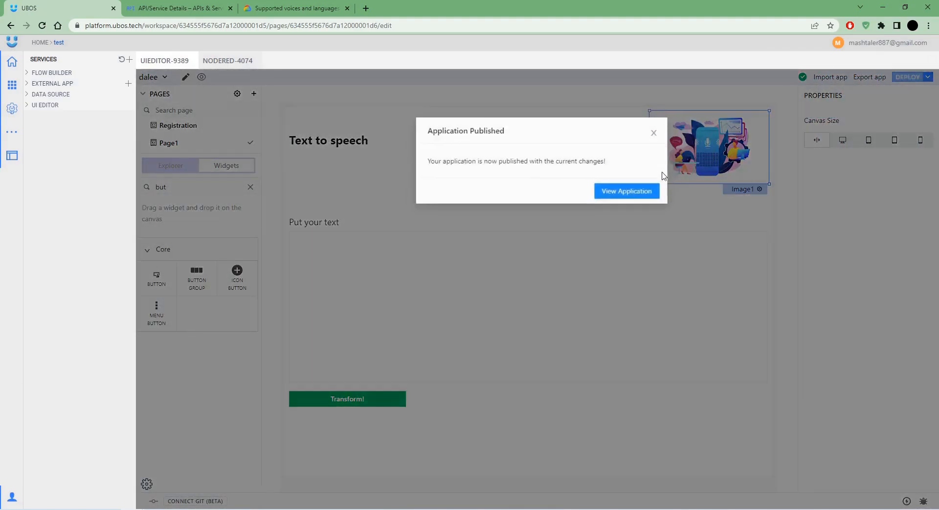
pyautogui.click(637, 193)
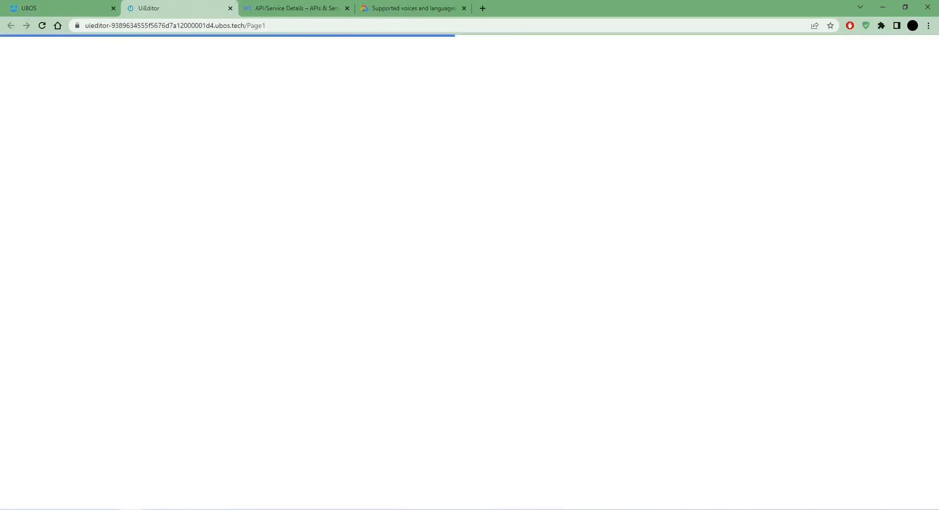
pyautogui.hotkey('ctrl', 'w')
pyautogui.click(908, 77)
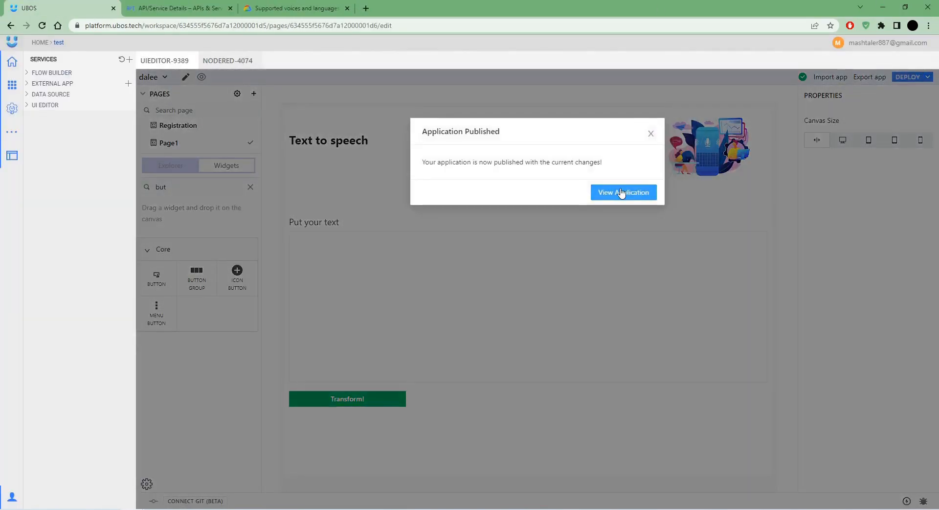
pyautogui.click(625, 193)
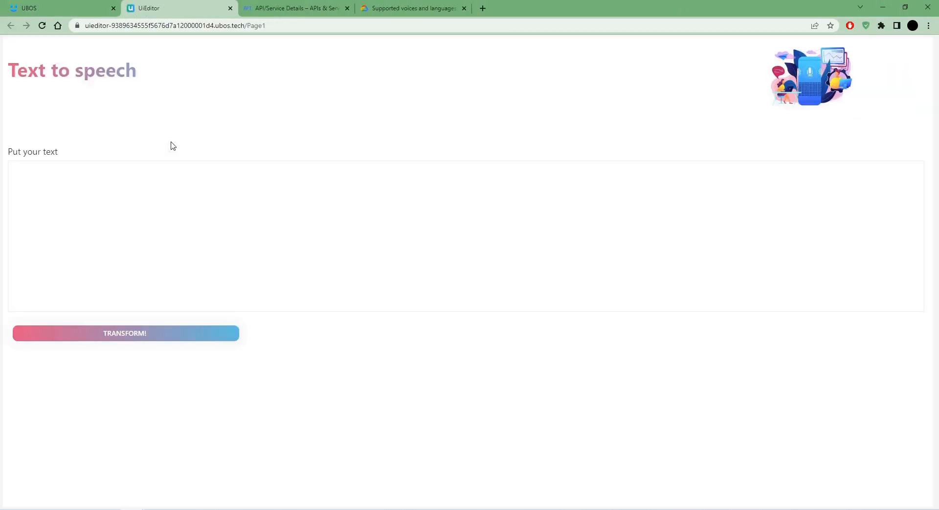
pyautogui.click(174, 266)
pyautogui.click(174, 94)
# Append /textToSpeech from the Node-RED endpoint to Button1's URL, republish, and view the app.
pyautogui.click(98, 9)
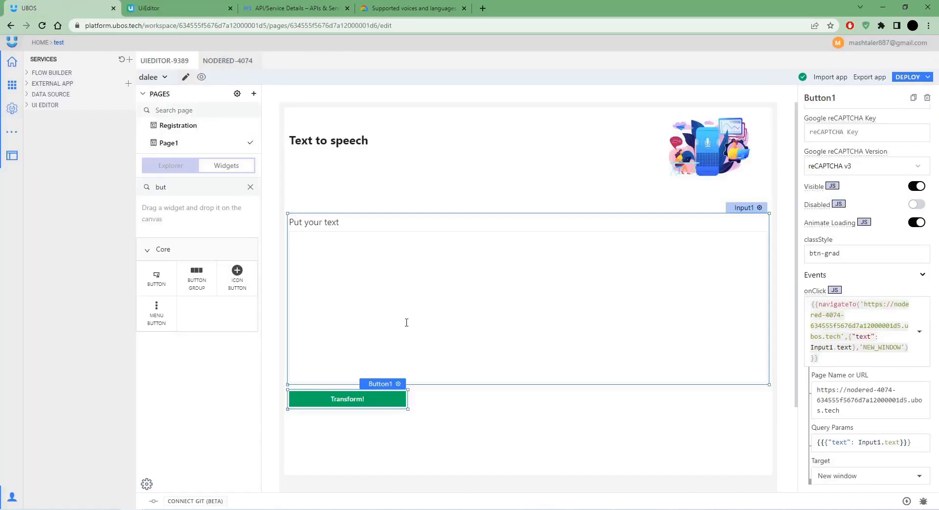
pyautogui.click(853, 413)
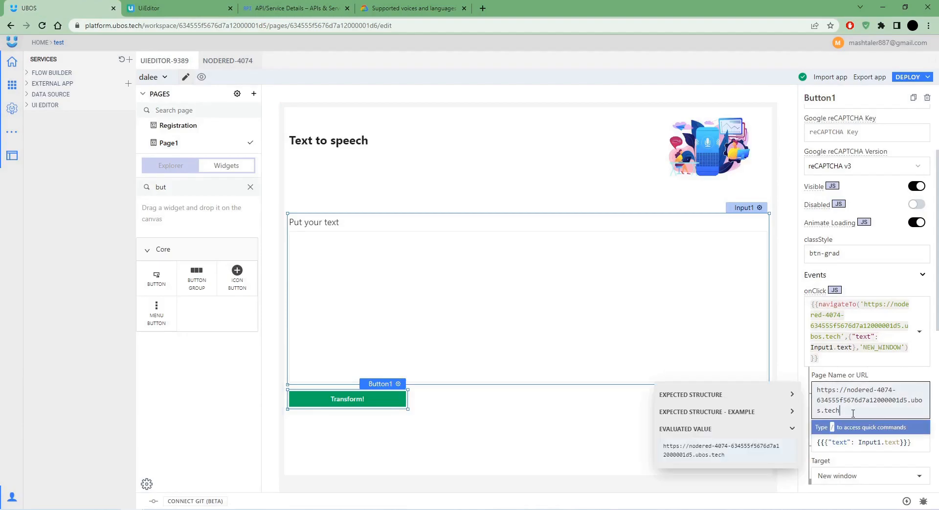
pyautogui.write('/')
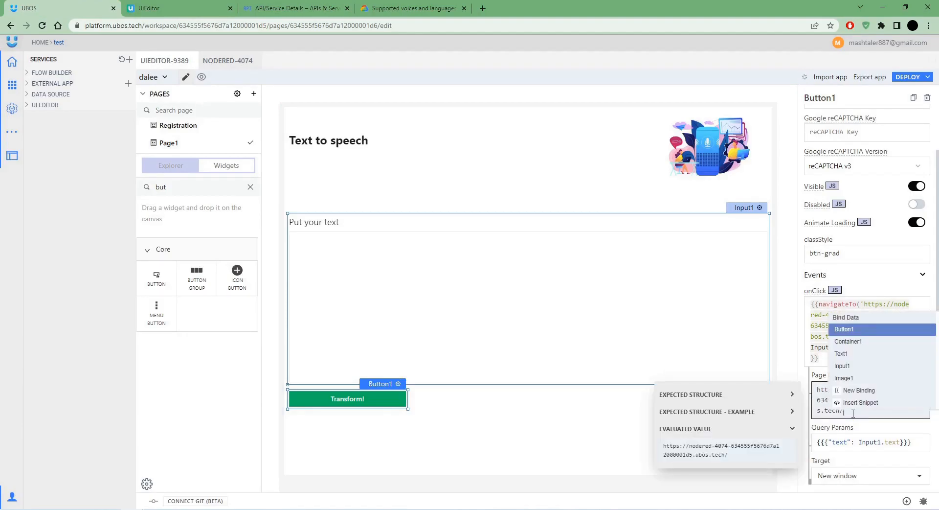
pyautogui.click(240, 63)
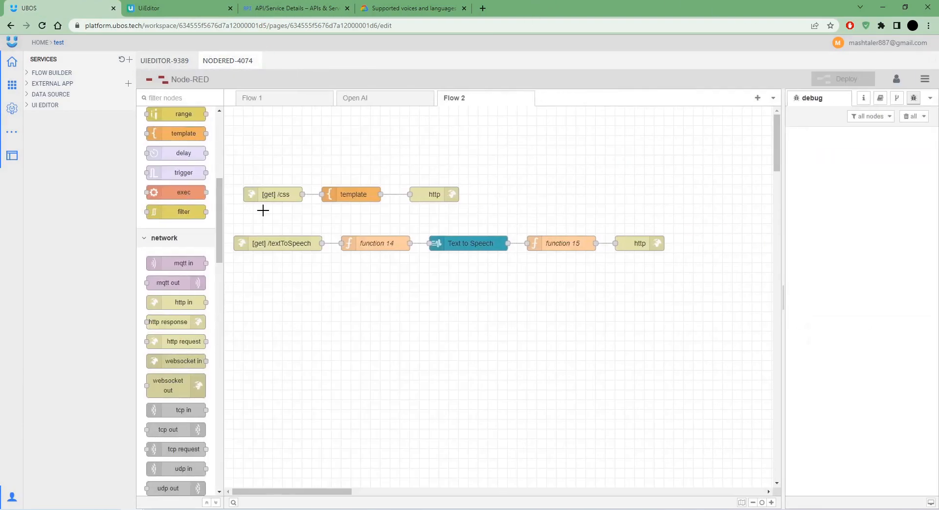
pyautogui.doubleClick(276, 244)
pyautogui.doubleClick(663, 188)
pyautogui.hotkey('ctrl', 'c')
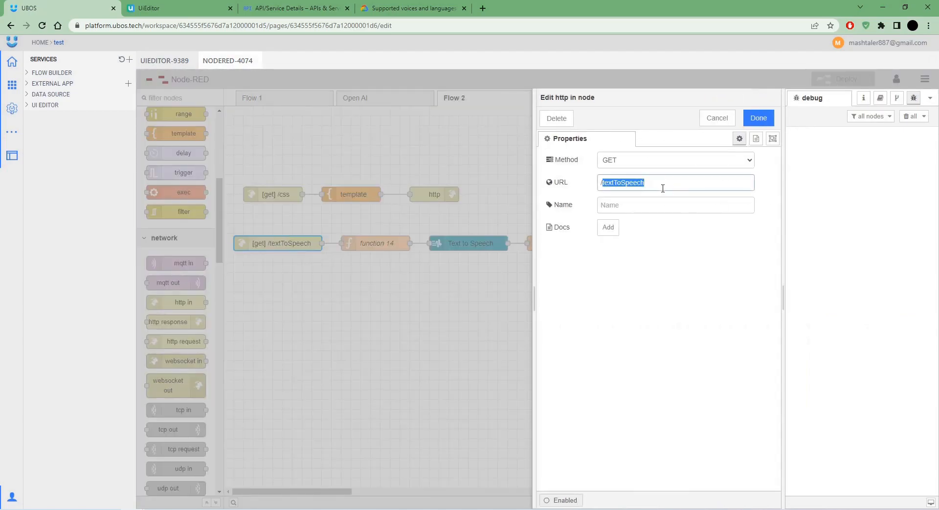
pyautogui.click(167, 61)
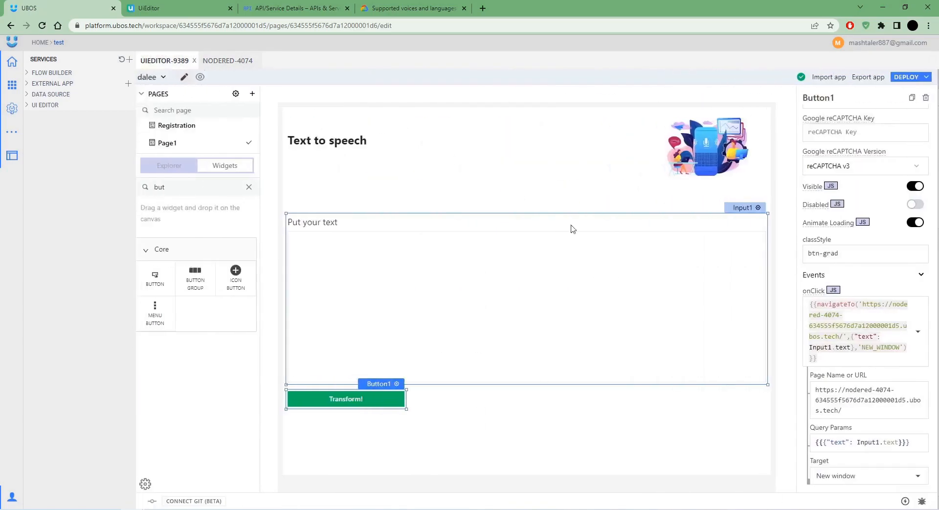
pyautogui.click(876, 411)
pyautogui.hotkey('ctrl', 'v')
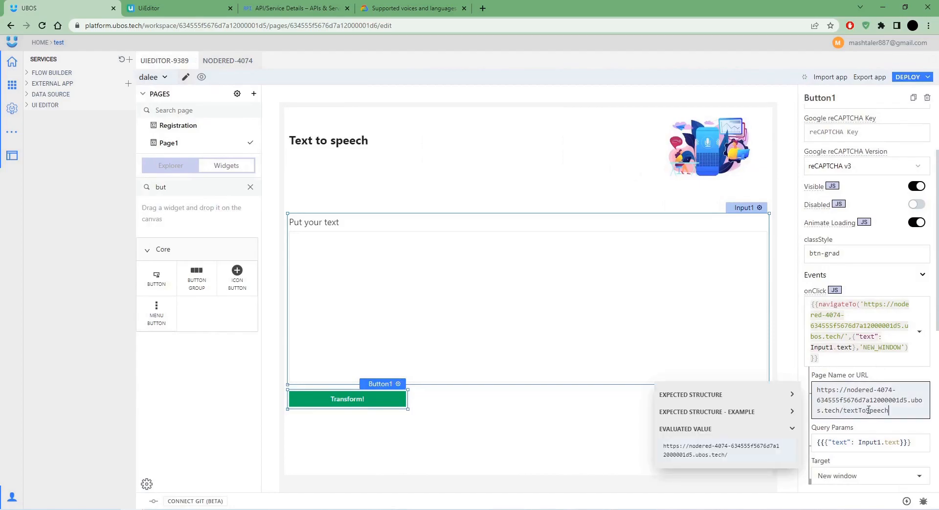
pyautogui.click(908, 77)
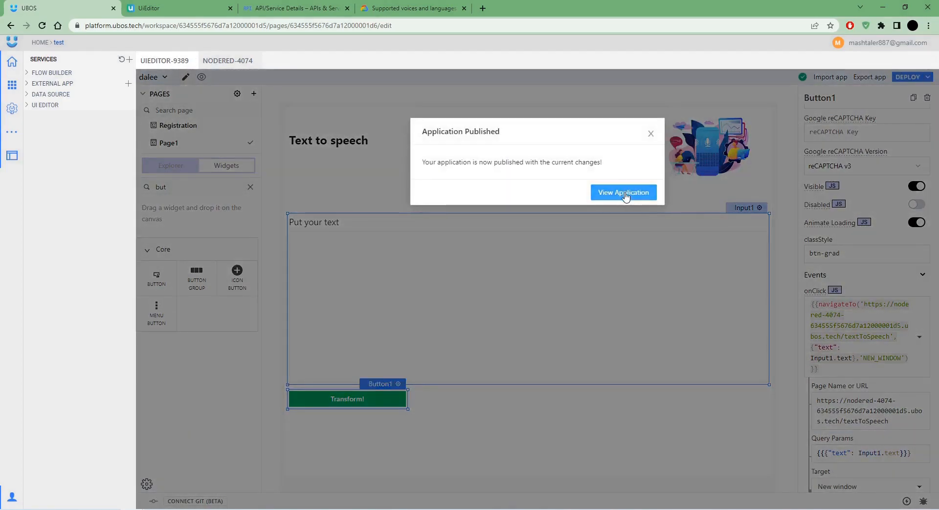
pyautogui.click(617, 193)
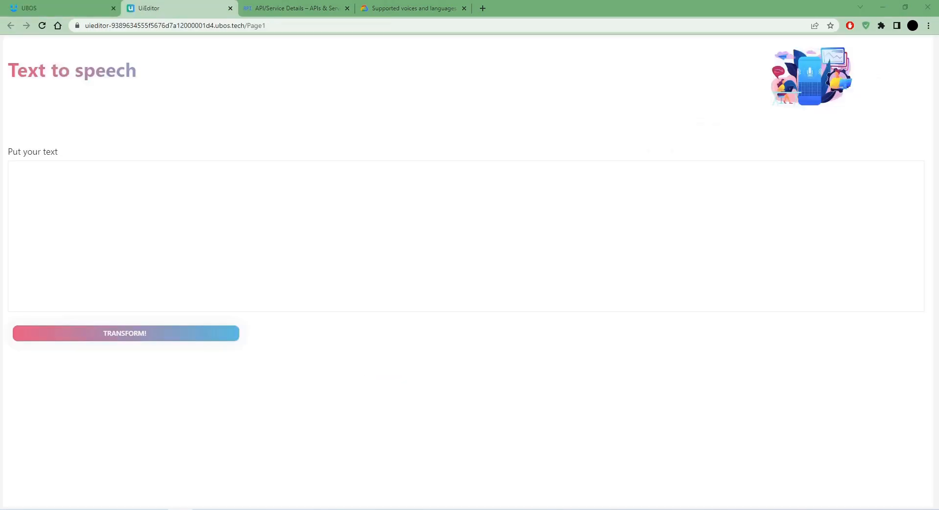
# Paste the paragraph about voices into the text box and convert it to an MP3.
pyautogui.click(181, 240)
pyautogui.write("Text-to-Speech provides the following voices. The list includes Neural2, Studio, Standard, and WaveNet voices. Studio, Neural2 and WaveNet voices are higher quality voices with different pricing; in the list, they have the voice type 'Neural2', 'Studio' or 'WaveNet'.")
pyautogui.click(225, 319)
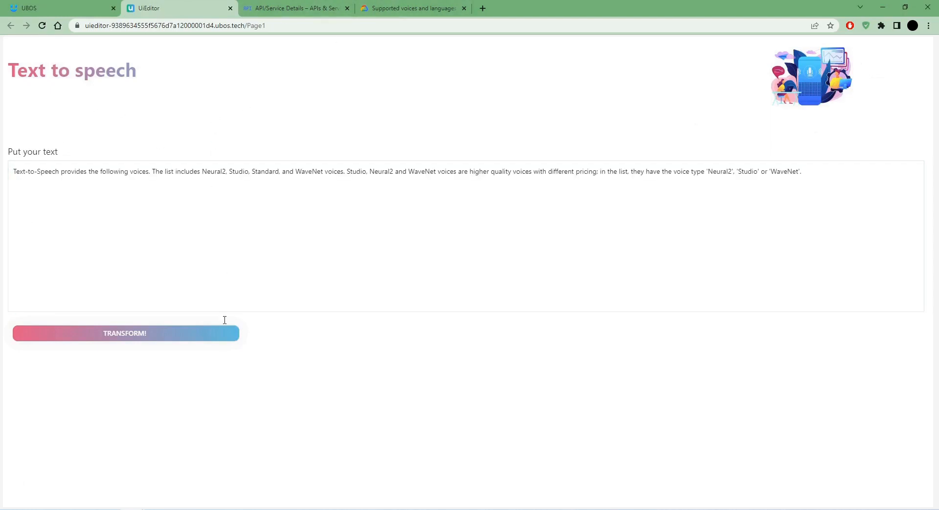
pyautogui.click(126, 337)
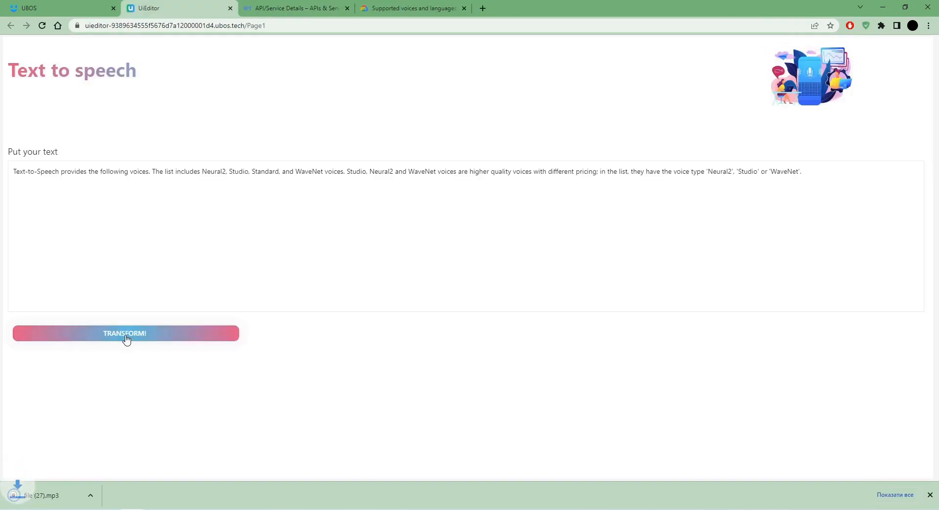
# Play the downloaded 20-second MP3, then pause it and close the music player.
pyautogui.click(35, 497)
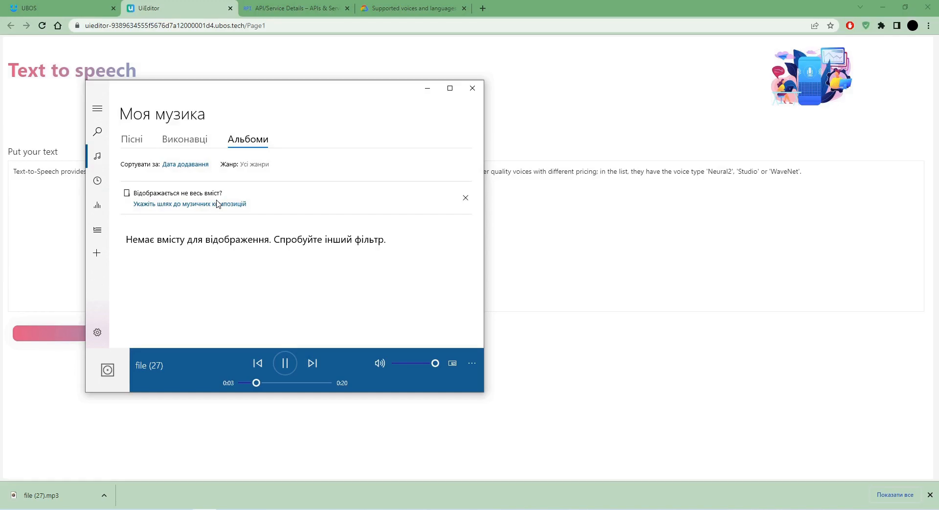
pyautogui.click(284, 362)
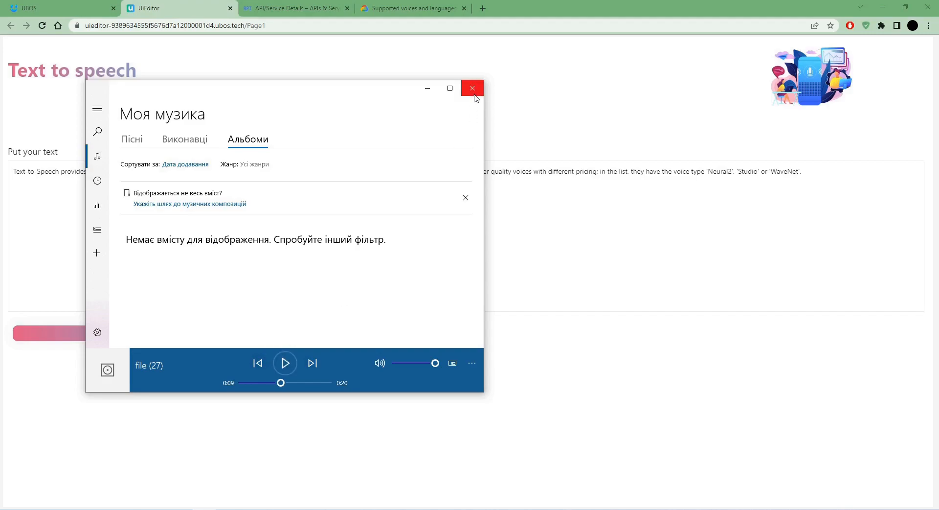
pyautogui.click(473, 88)
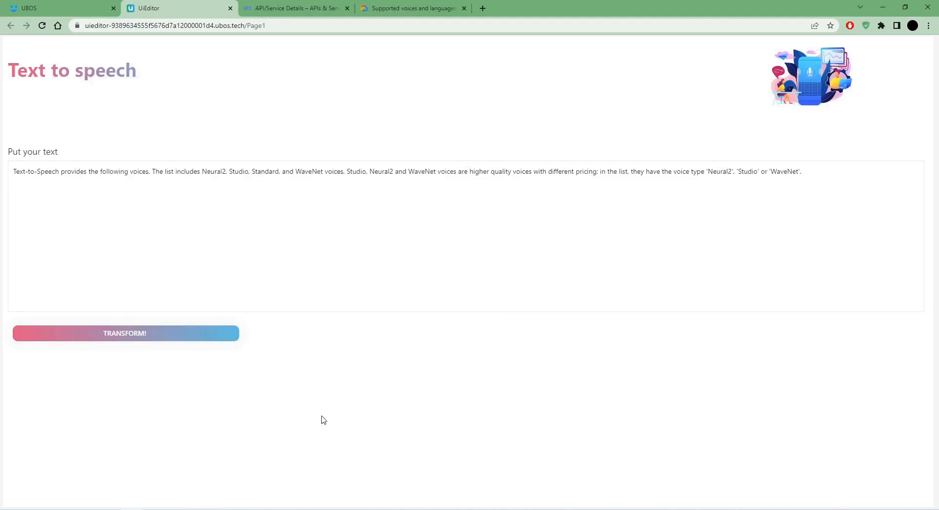
# Review the Text to Speech node's voice settings in Node-RED Flow 2 without changing them.
pyautogui.click(63, 8)
pyautogui.click(227, 60)
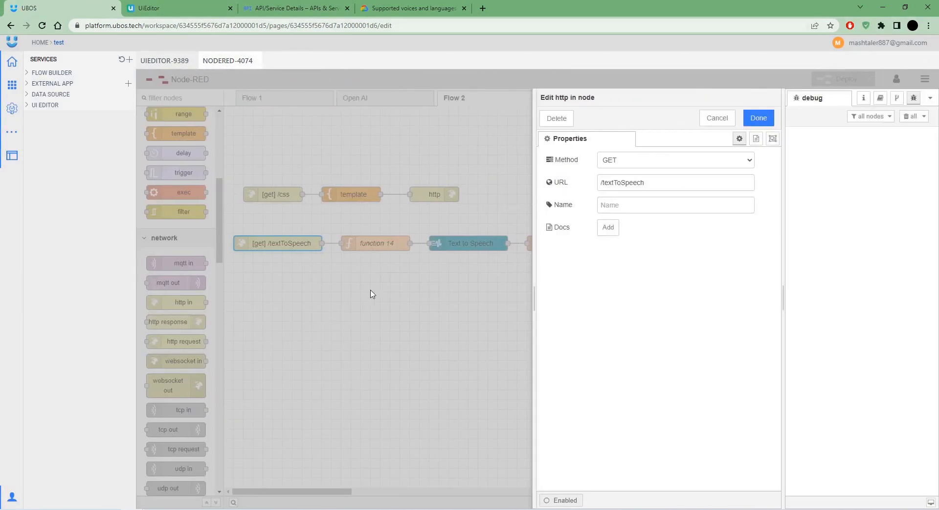
pyautogui.click(356, 289)
pyautogui.doubleClick(454, 243)
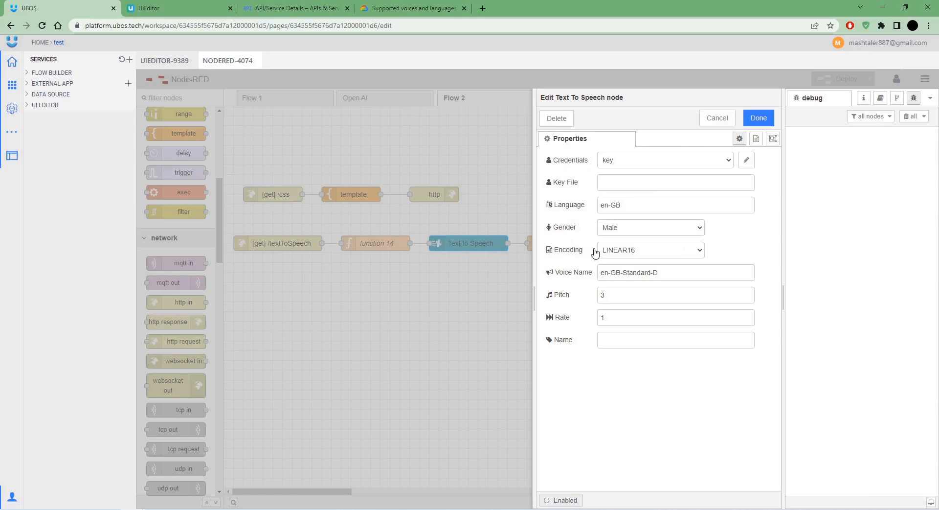
pyautogui.click(749, 120)
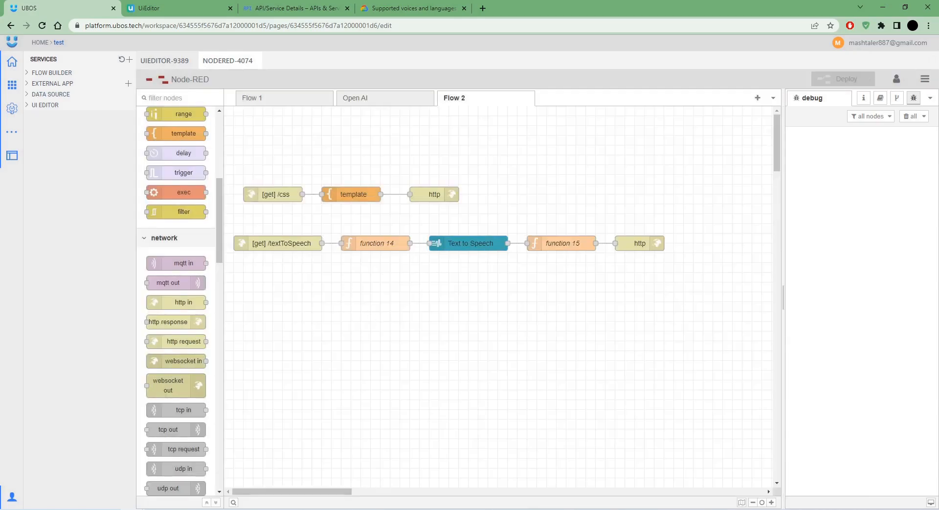
pyautogui.click(486, 9)
# Load the finished app URL and browse the Language type voices, keeping English (UK) female.
pyautogui.hotkey('ctrl', 'v')
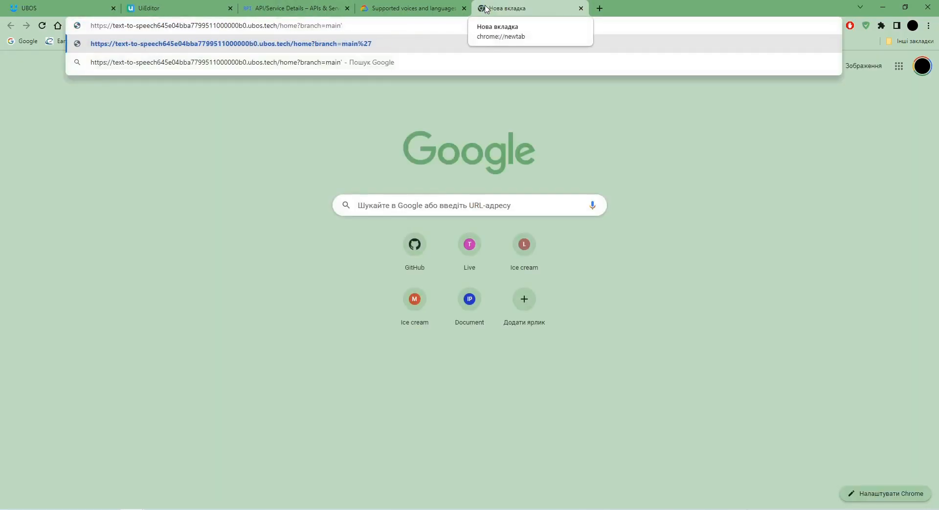
pyautogui.press('Return')
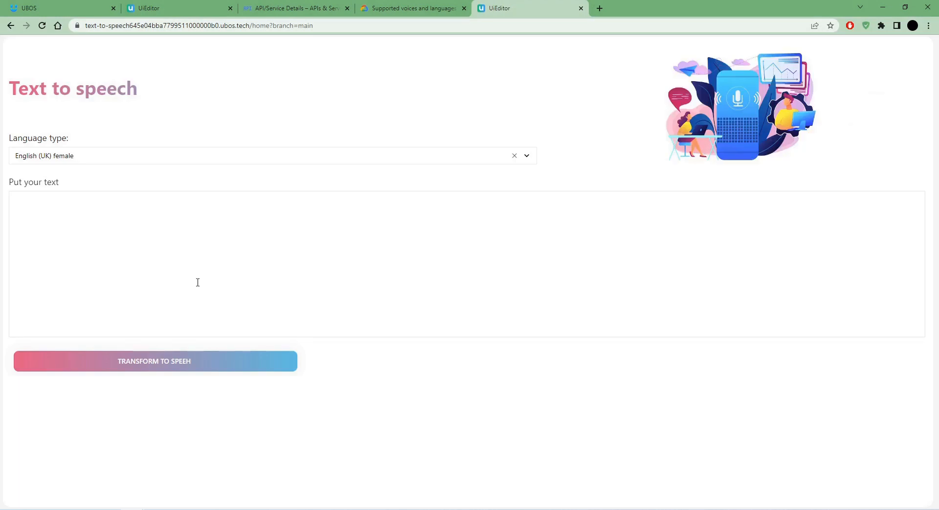
pyautogui.click(57, 158)
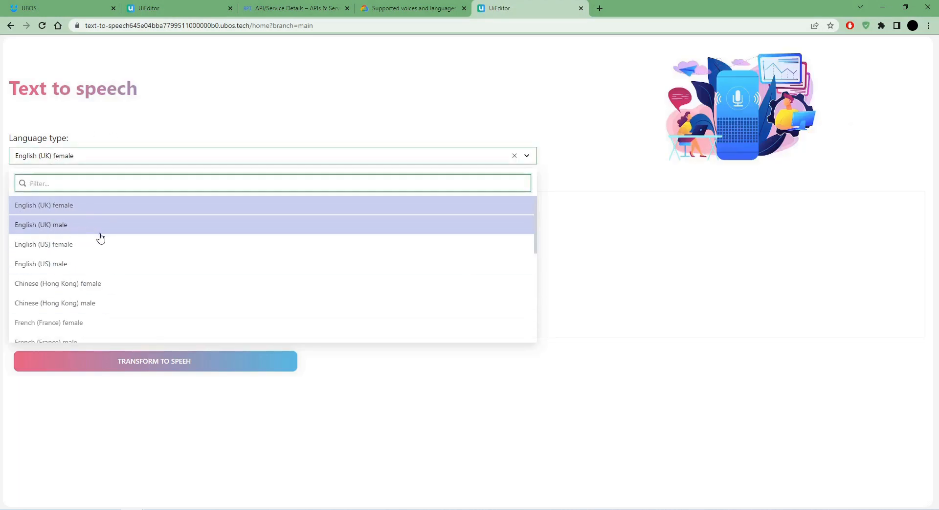
pyautogui.scroll(-5, 98, 240)
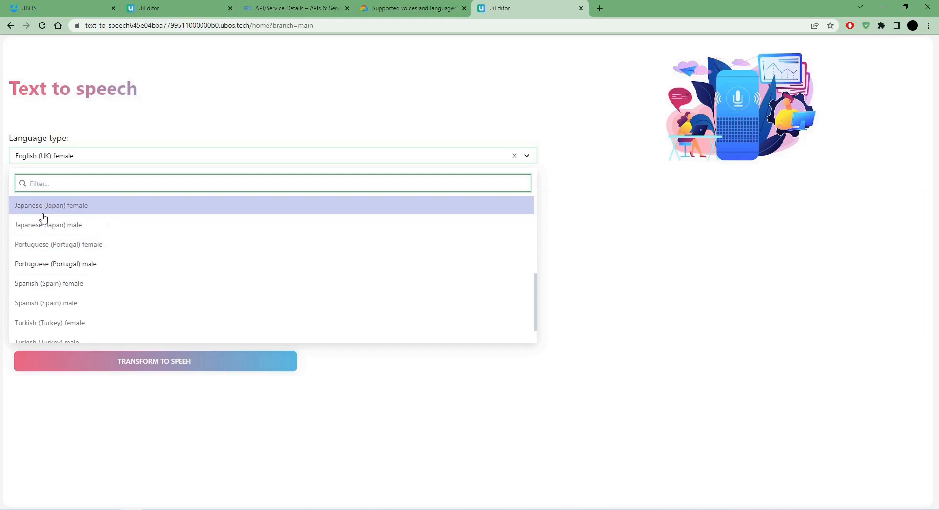
pyautogui.scroll(-1, 83, 274)
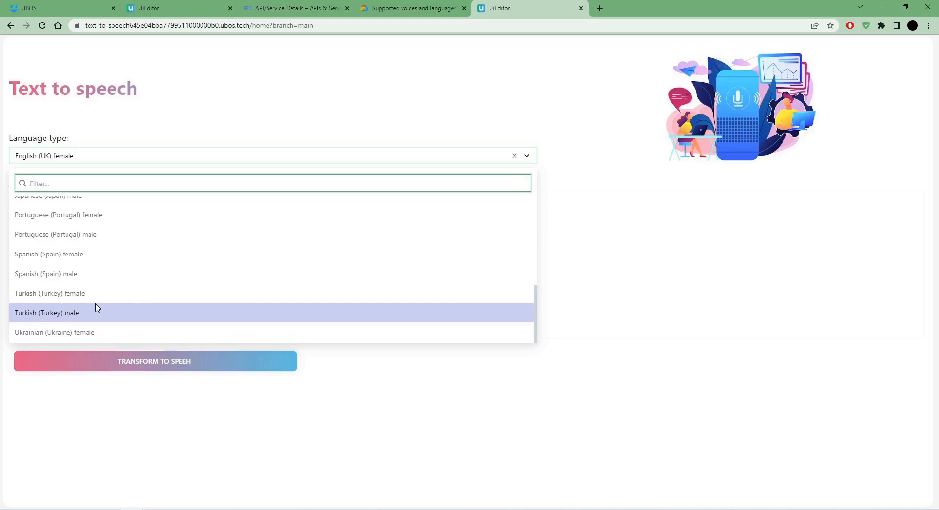
pyautogui.click(638, 405)
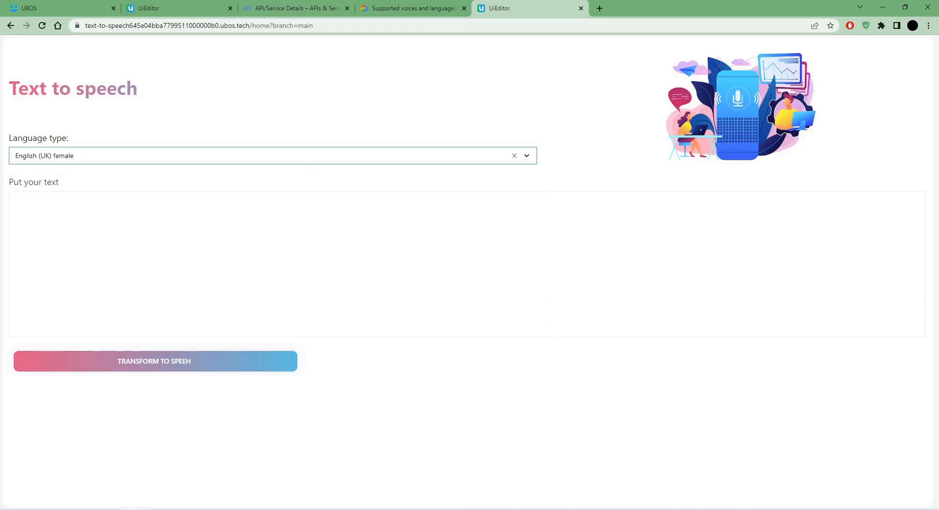